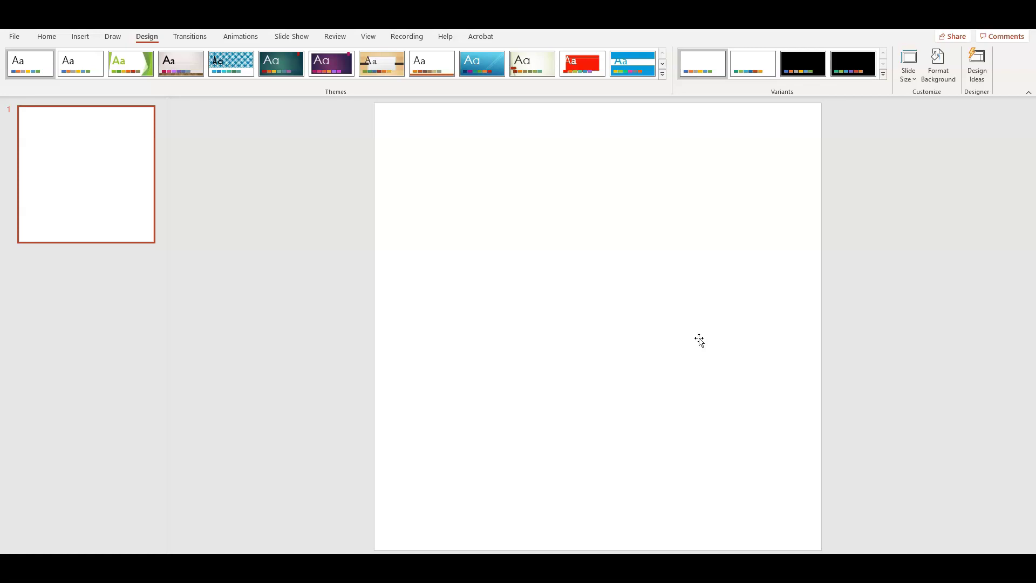
- Draw a circle about 10.93" in diameter and center it on the blank slide
left_click(446, 297)
left_click(81, 37)
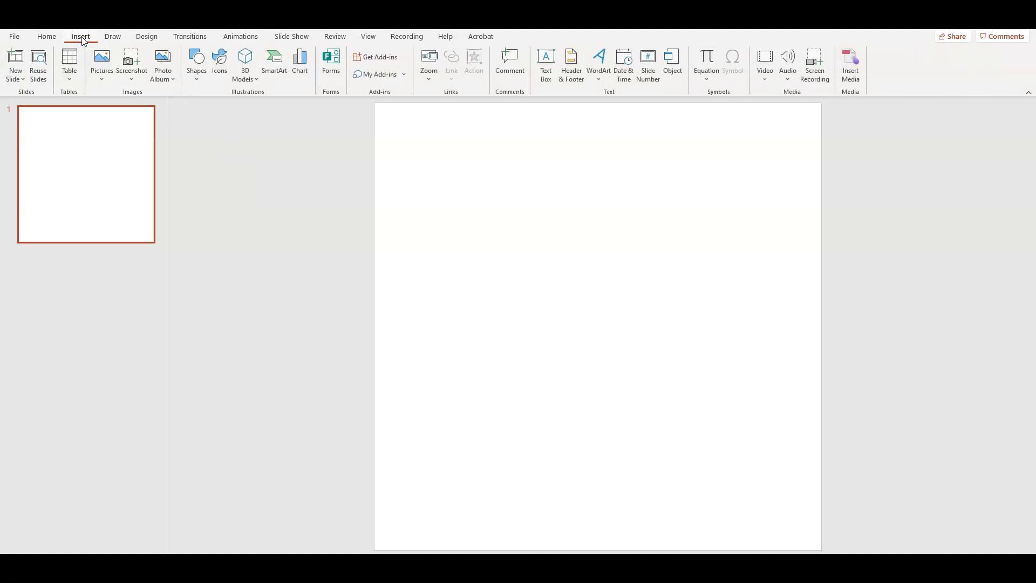
left_click(199, 70)
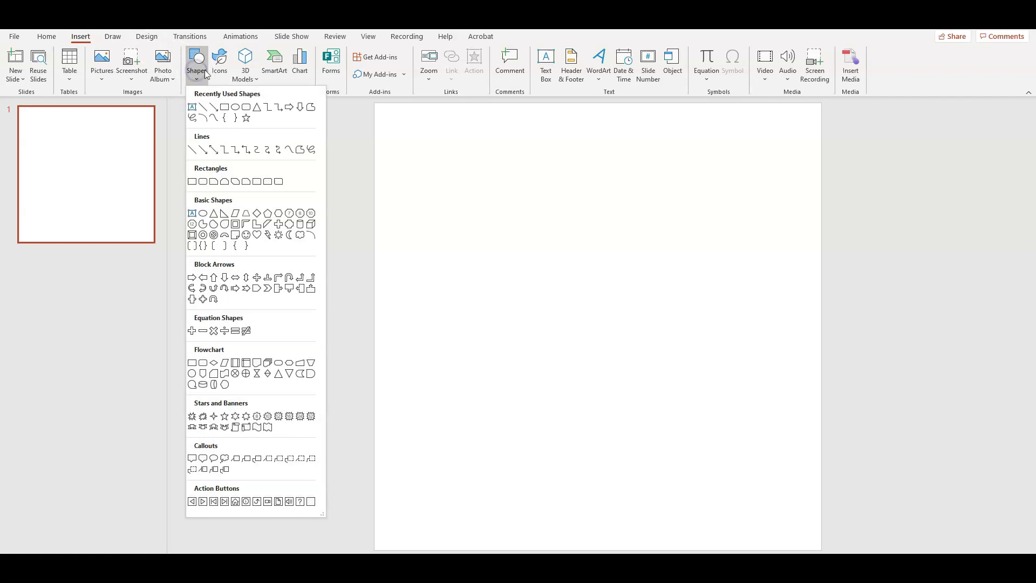
left_click(236, 108)
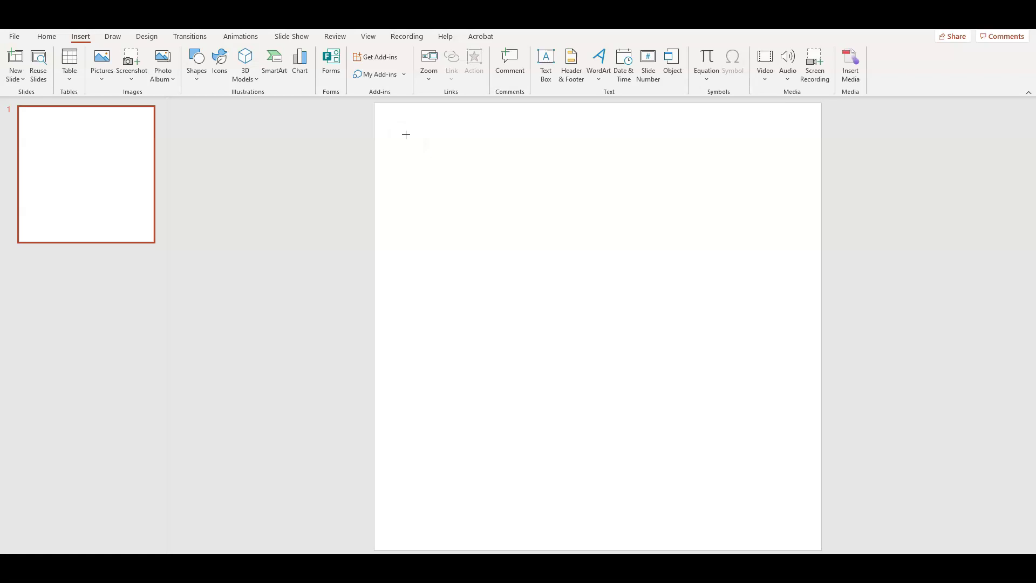
left_click_drag(406, 134, 812, 430)
left_click_drag(711, 345, 700, 335)
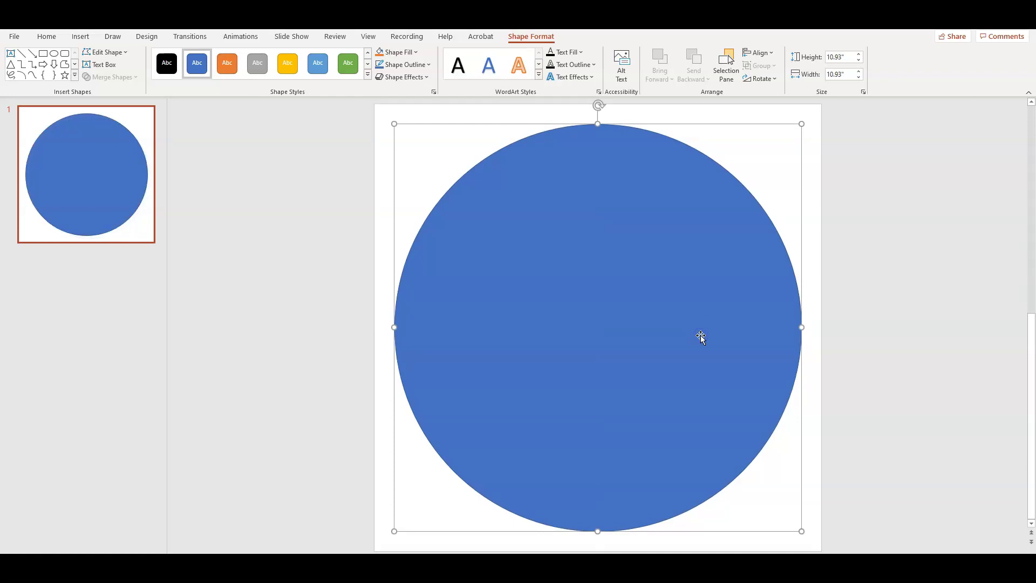
- Fill the circle with Blue, Accent 5, Darker 50% and remove its outline
left_click(418, 53)
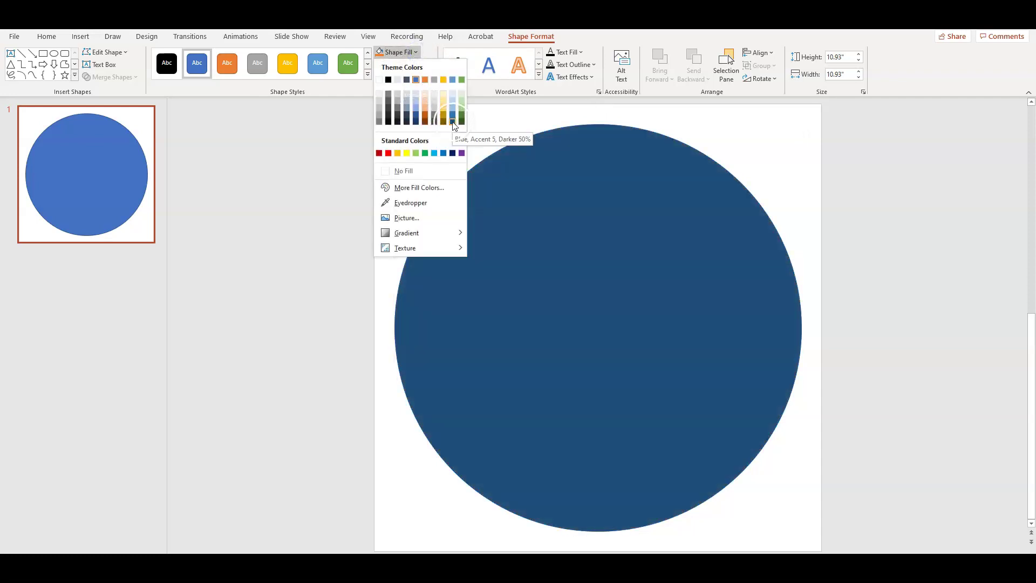
left_click(452, 122)
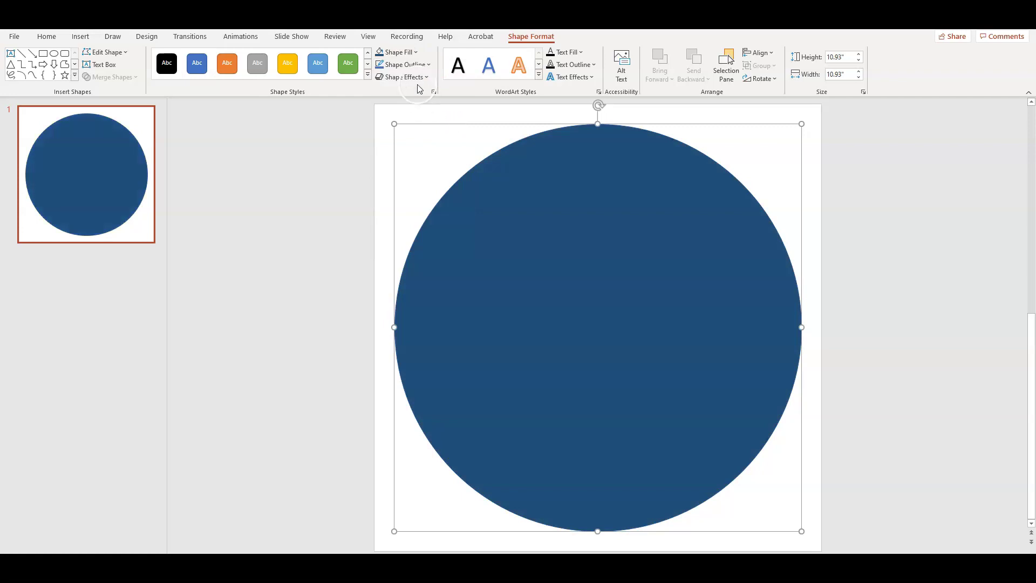
left_click(419, 65)
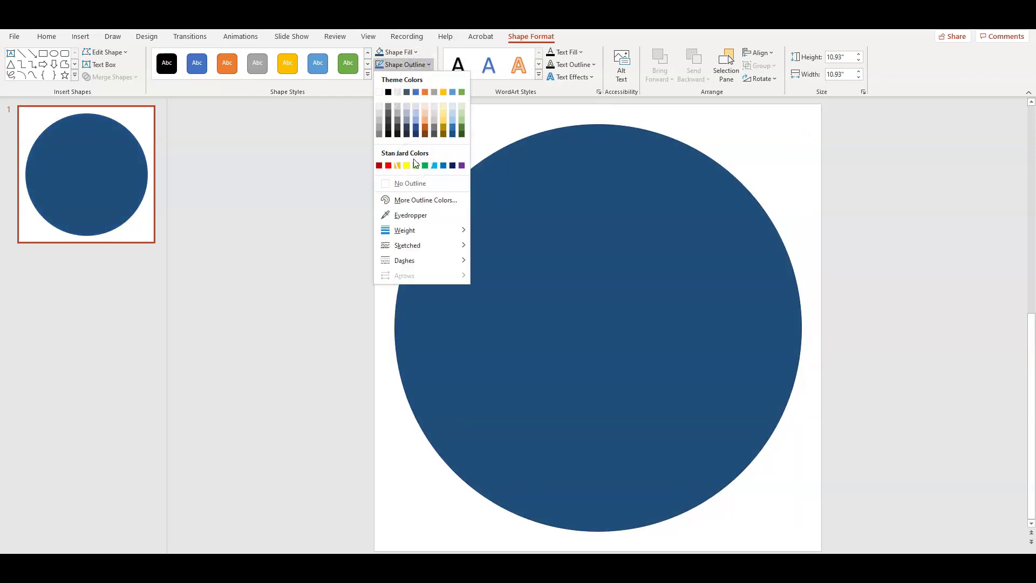
left_click(411, 183)
left_click(881, 257)
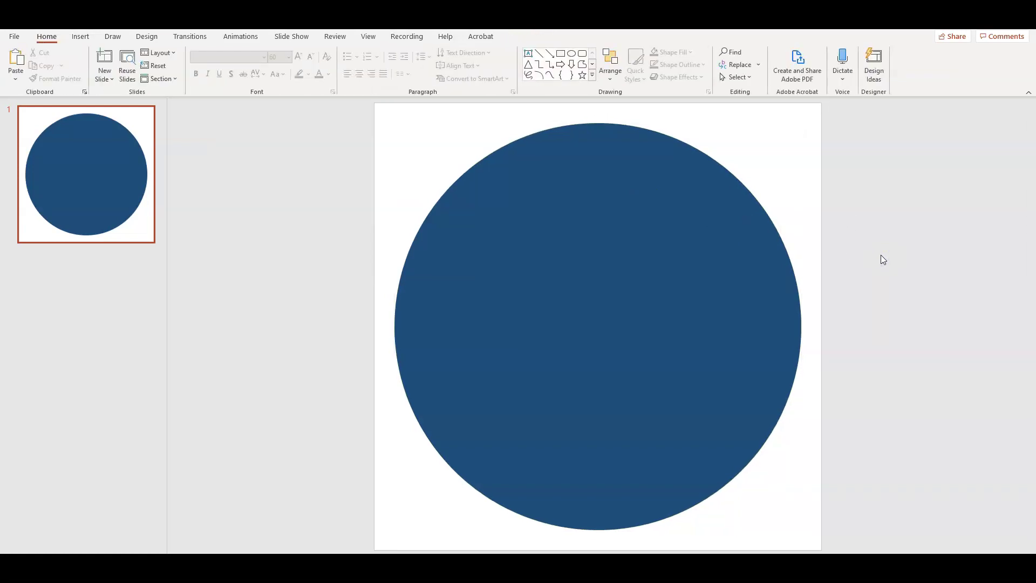
- Draw a second circle about 9.26" in diameter and center it on the dark blue circle
left_click(571, 55)
left_click_drag(456, 196, 802, 468)
left_click_drag(689, 366, 657, 329)
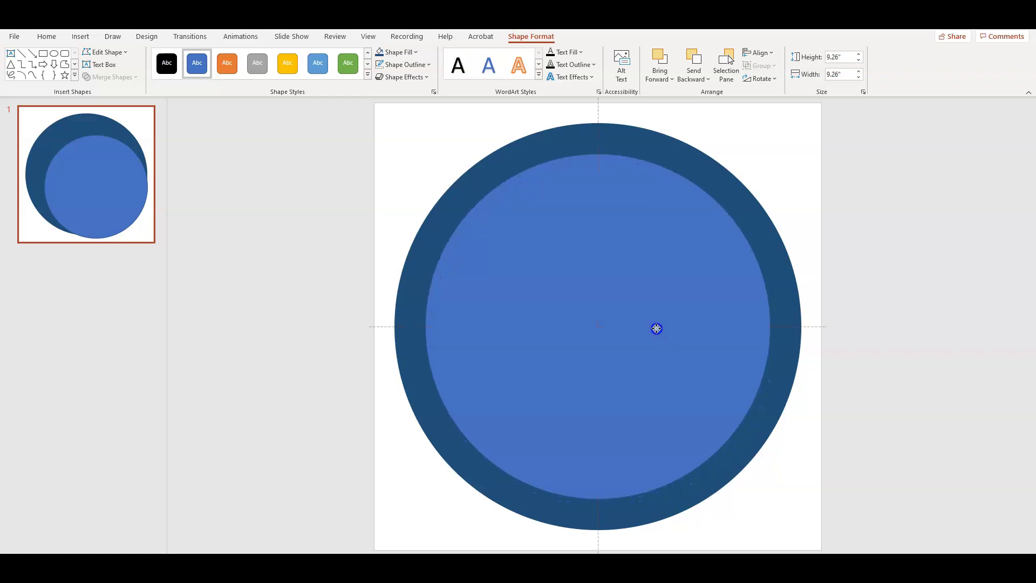
left_click_drag(656, 328, 656, 328)
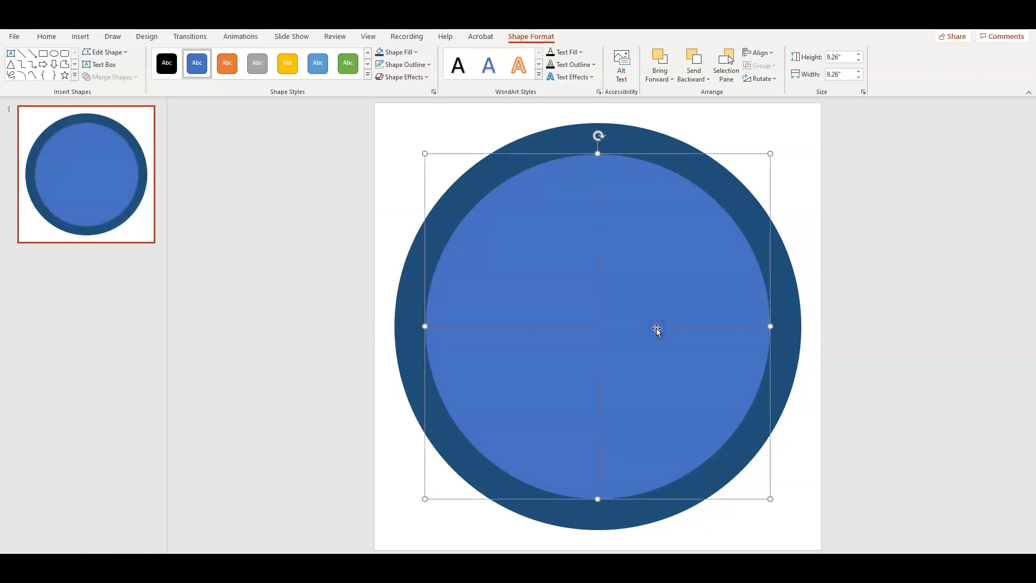
- Fill the inner circle with Blue, Accent 5, Lighter 60% and give it a white 6 pt outline
left_click(413, 53)
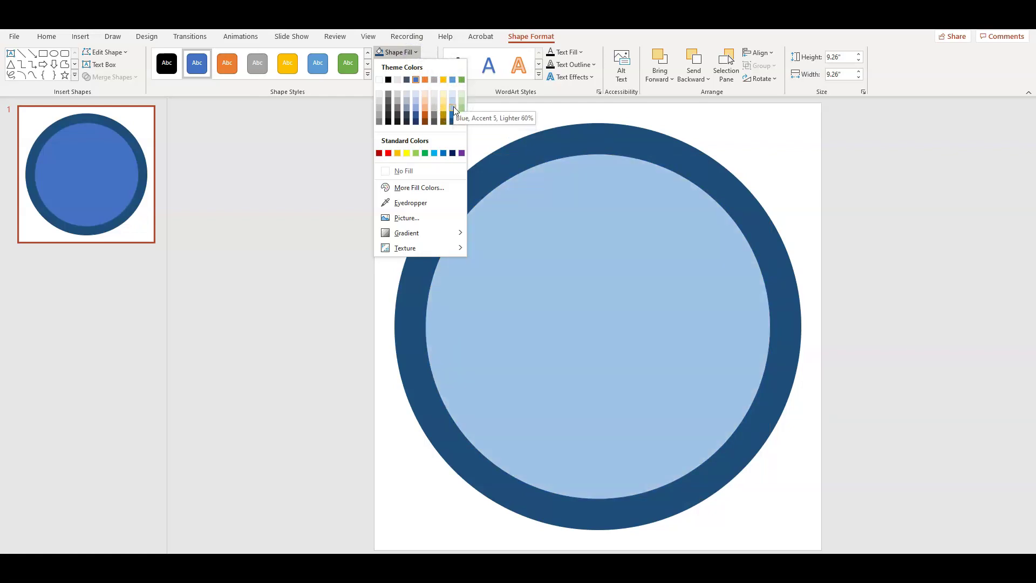
left_click(453, 102)
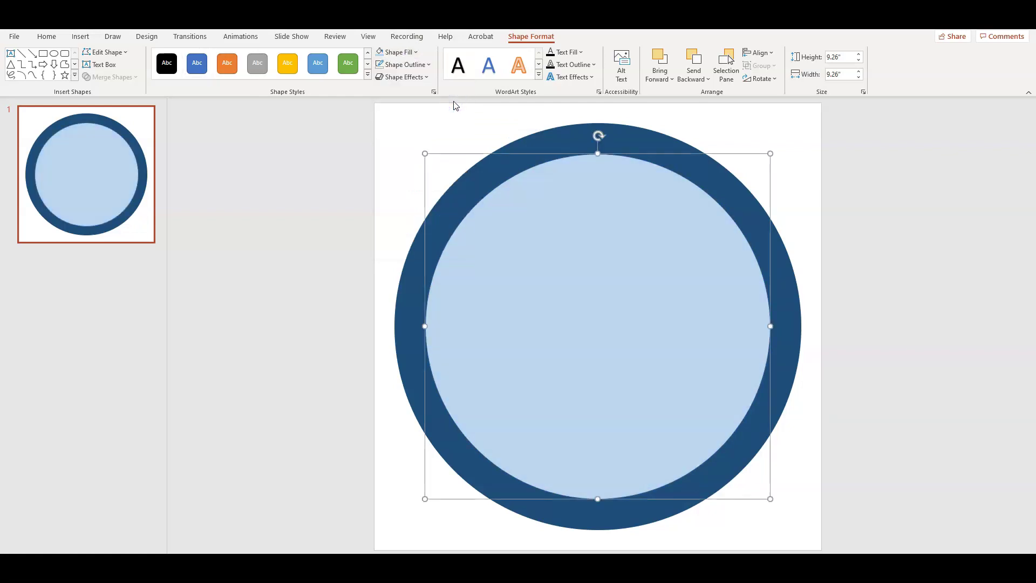
left_click(424, 66)
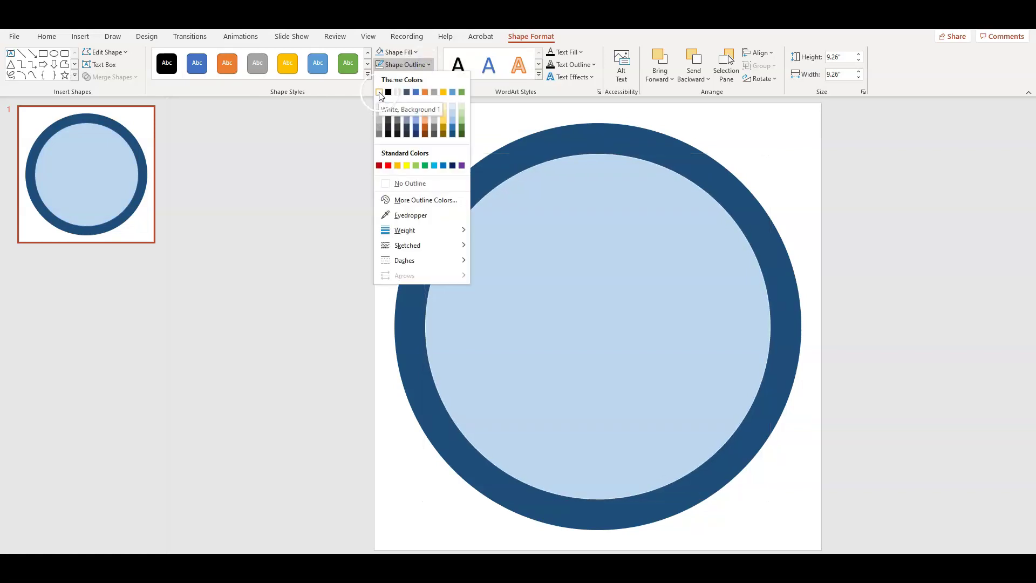
left_click(379, 92)
left_click(406, 65)
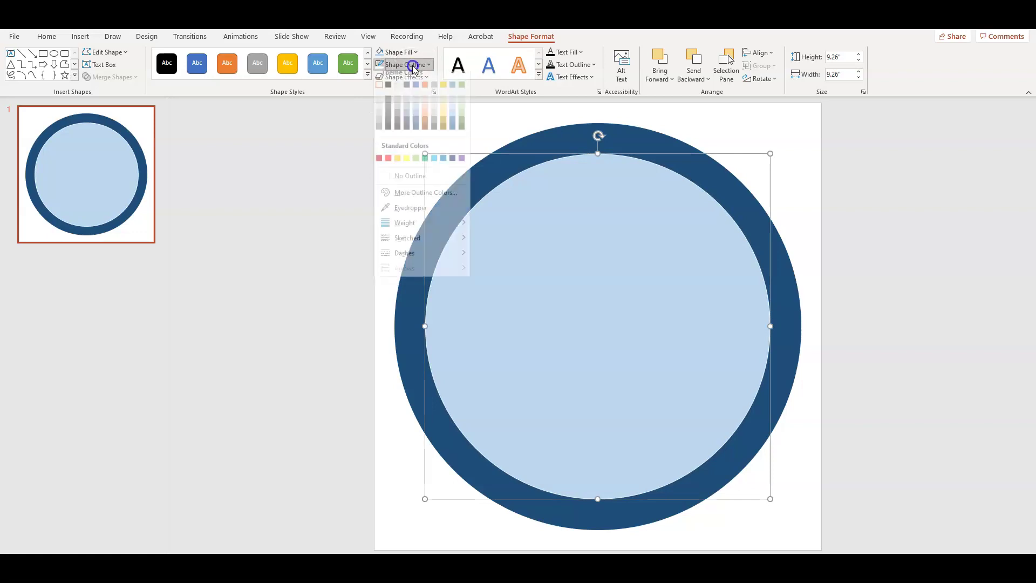
left_click(436, 232)
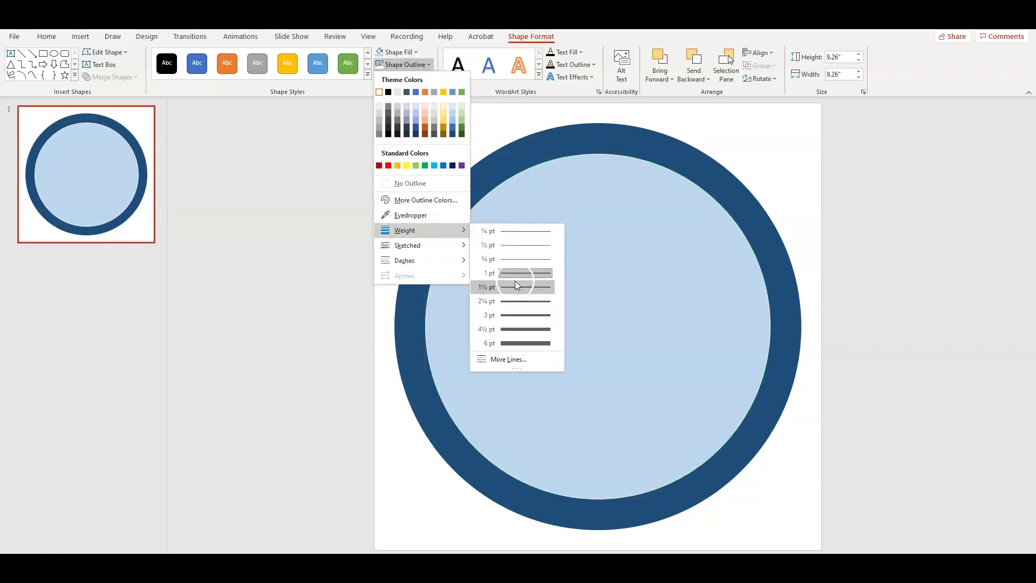
left_click(531, 342)
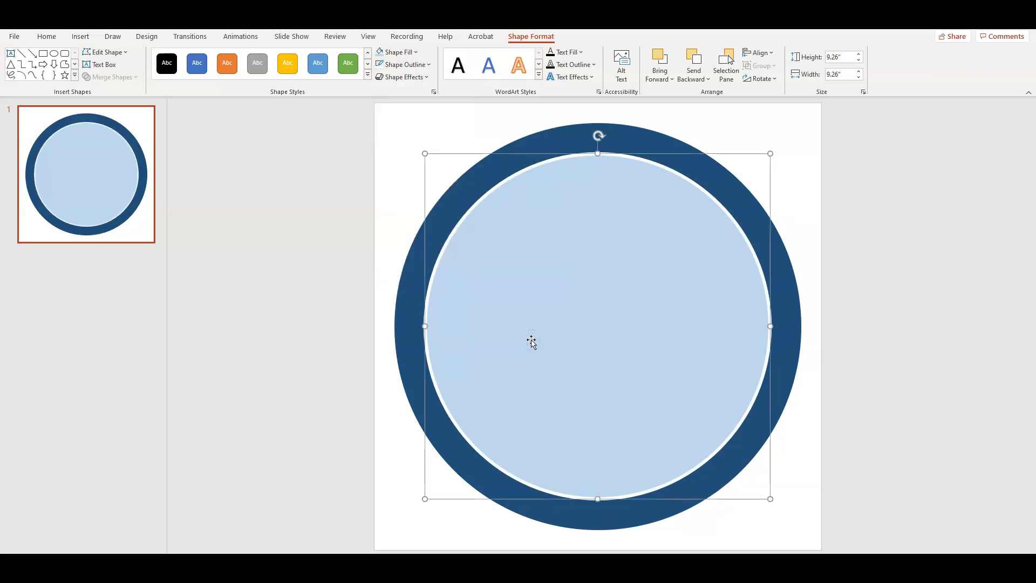
left_click(865, 286)
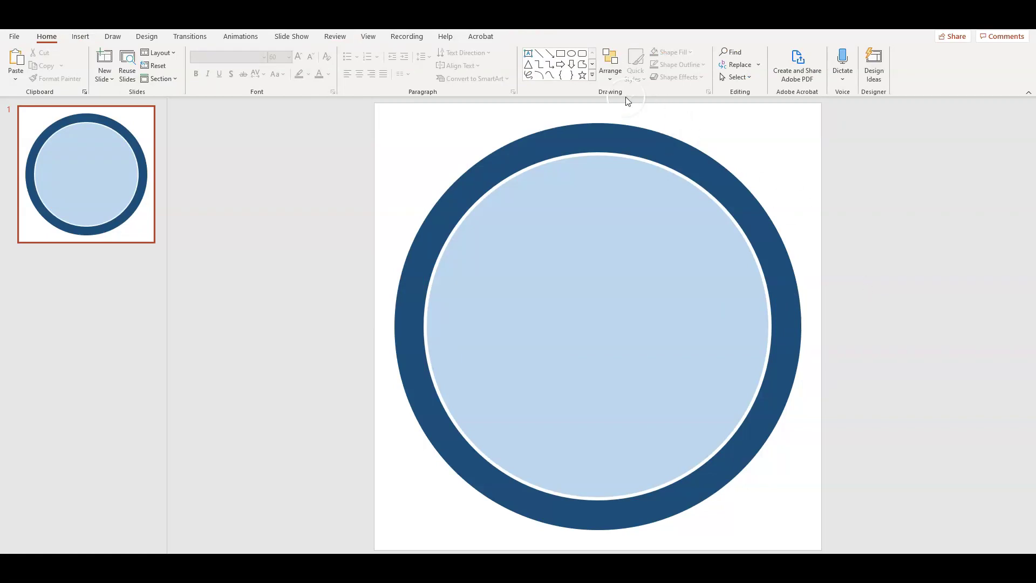
- Add a Wave banner shape about 2.78" tall across the circles, slightly below center, and widen it to about 10.93" to match the outer circle
left_click(592, 74)
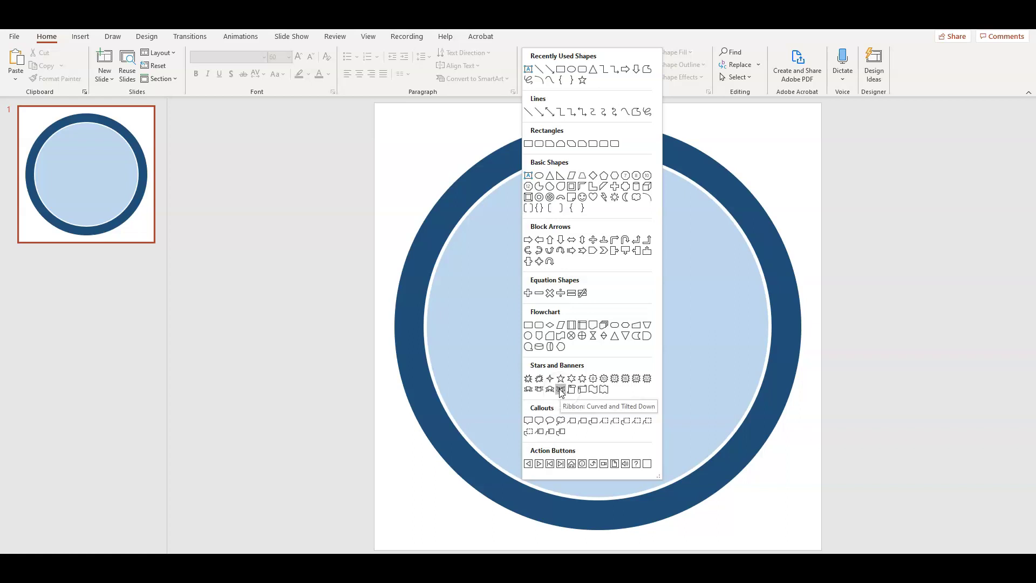
left_click(593, 389)
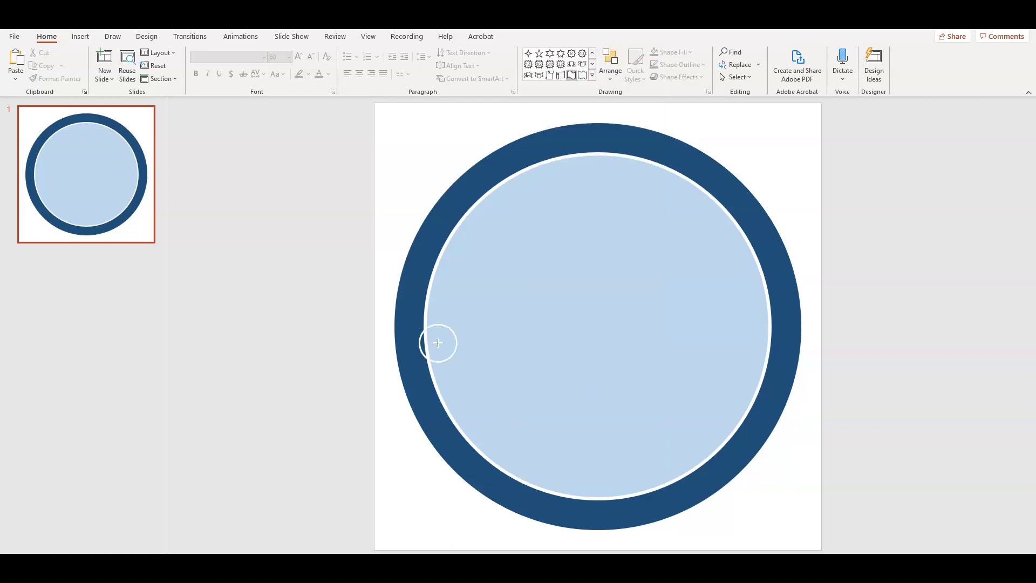
mouse_move(401, 353)
left_mouse_down()
mouse_move(659, 430)
mouse_move(733, 439)
mouse_move(793, 428)
mouse_move(800, 456)
left_mouse_up()
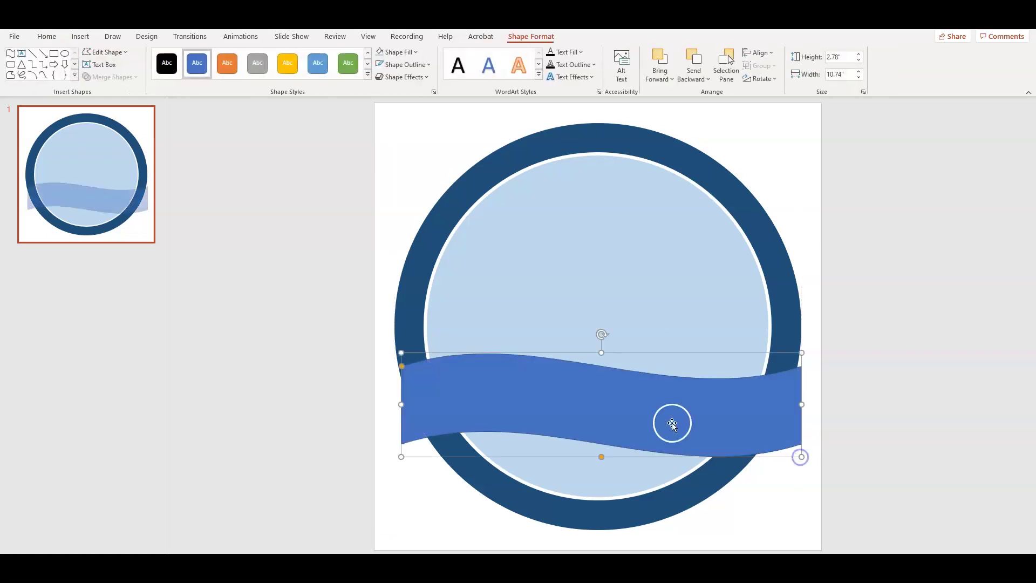
left_click_drag(641, 403, 639, 373)
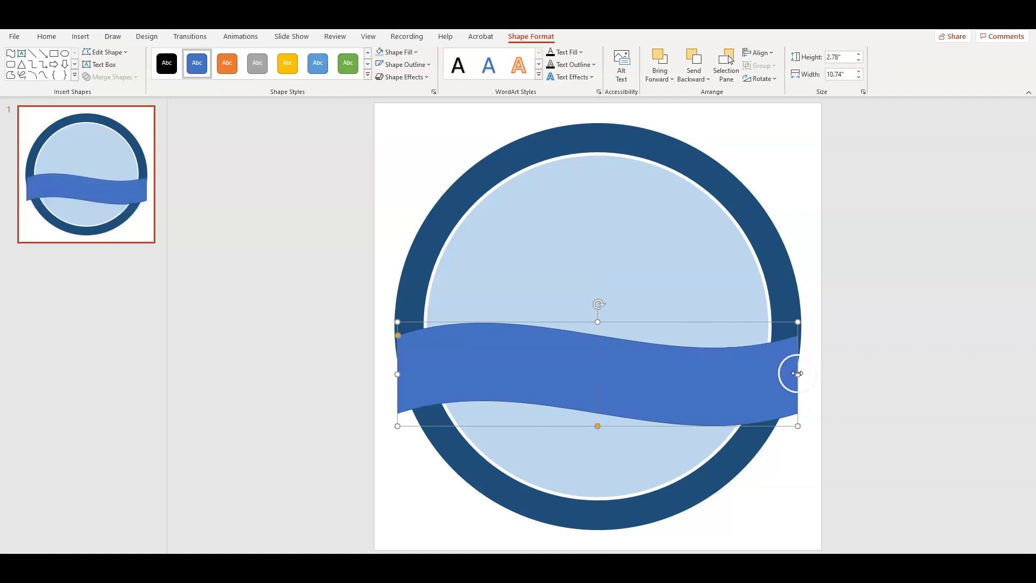
left_click_drag(797, 373, 802, 373)
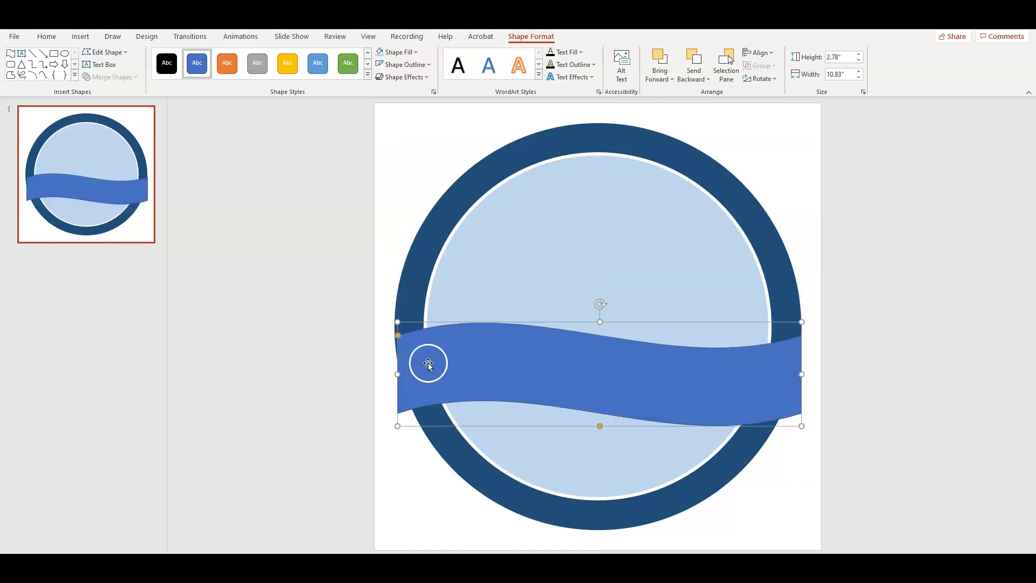
left_click_drag(395, 374, 394, 374)
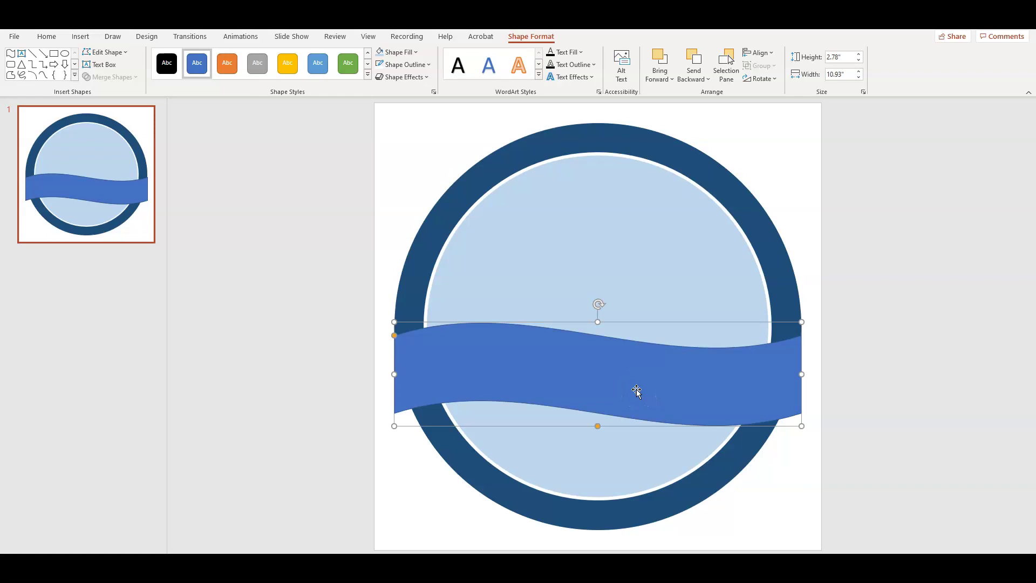
- Fill the wave banner with Blue, Accent 5, Darker 50% and give it a white 6 pt outline
left_click(416, 53)
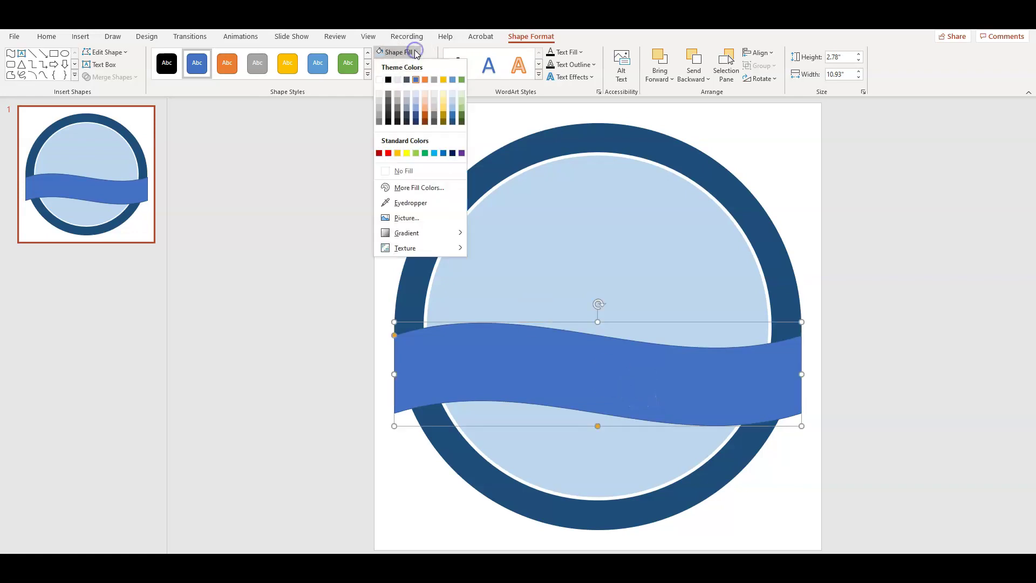
left_click(454, 122)
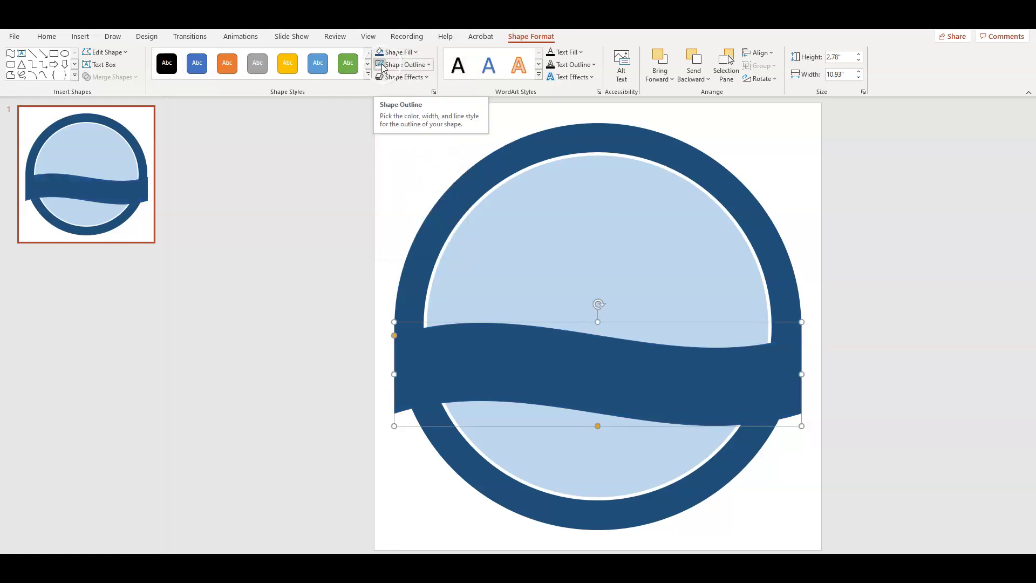
left_click(423, 65)
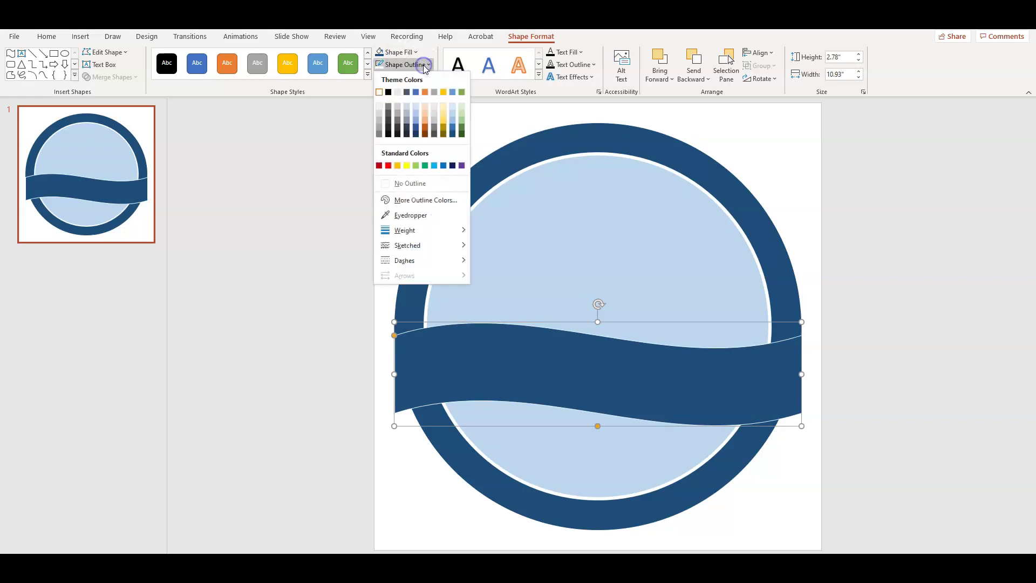
left_click(449, 231)
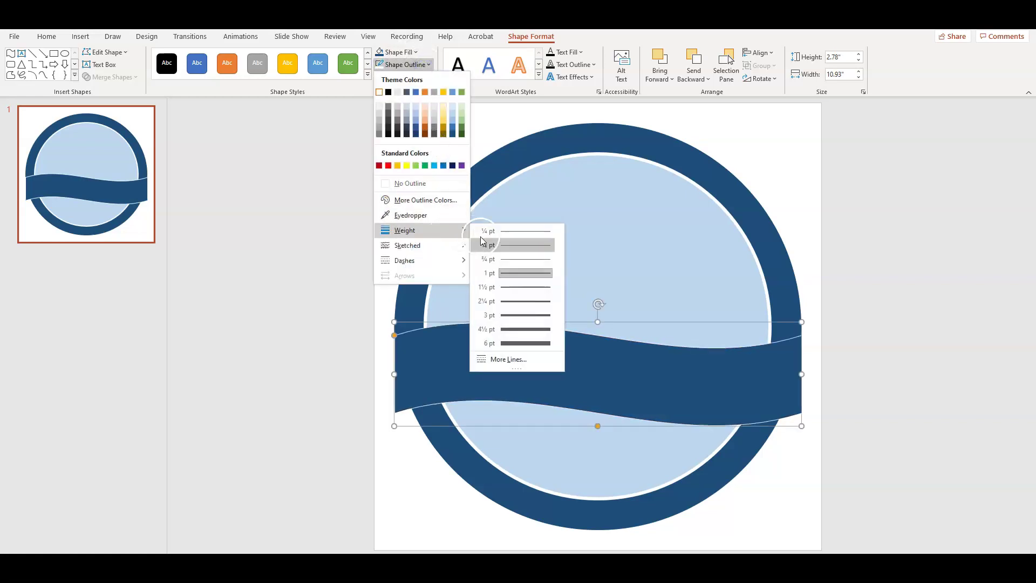
left_click(520, 341)
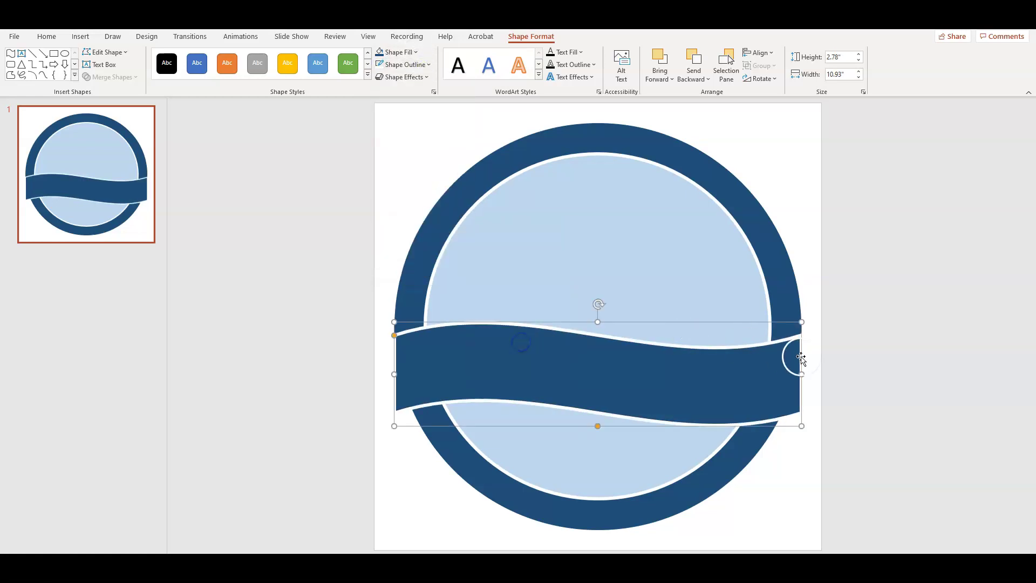
left_click(878, 368)
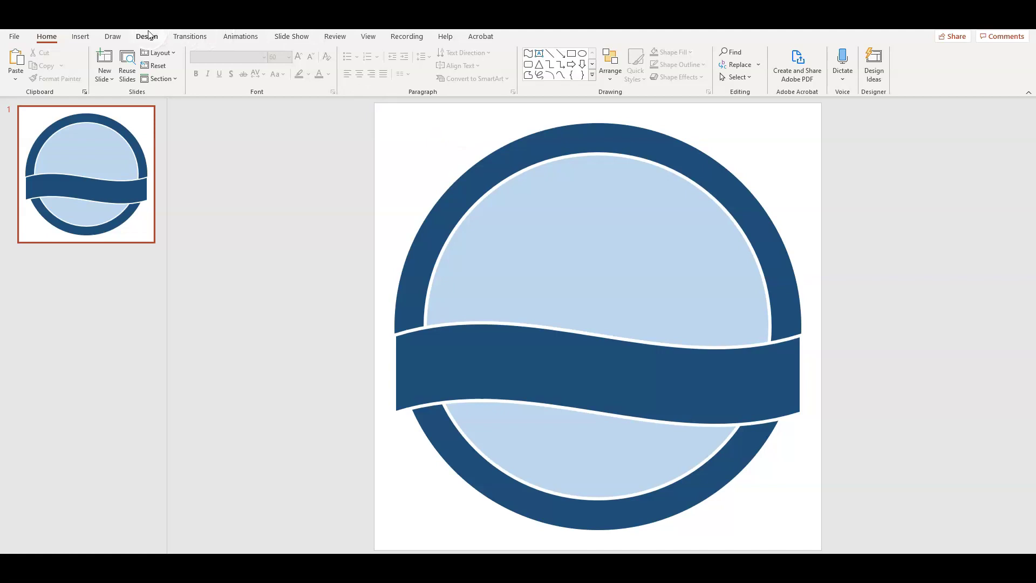
- Insert the solid head-with-circuits icon from the stock icon library onto the slide
left_click(80, 37)
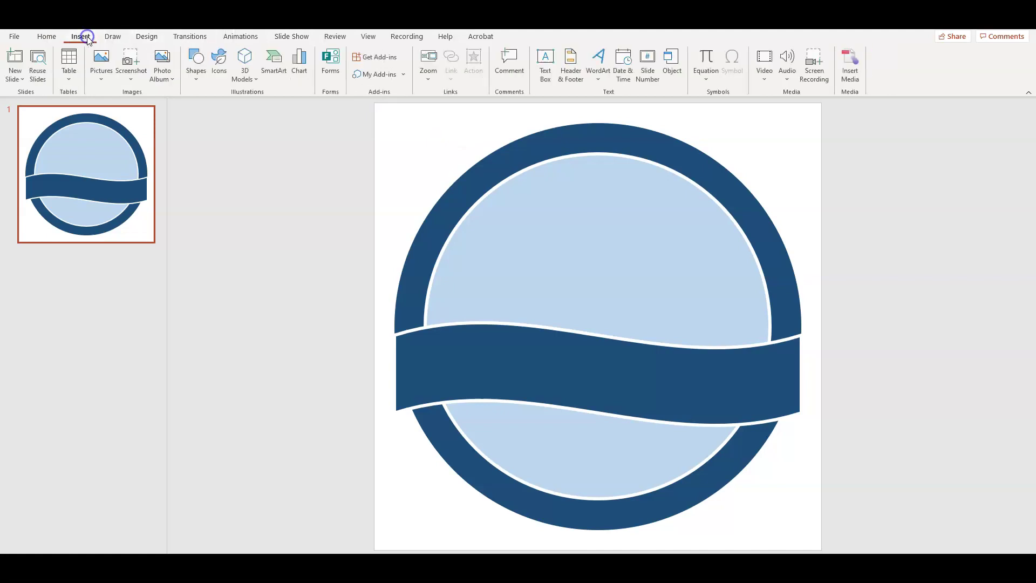
left_click(222, 64)
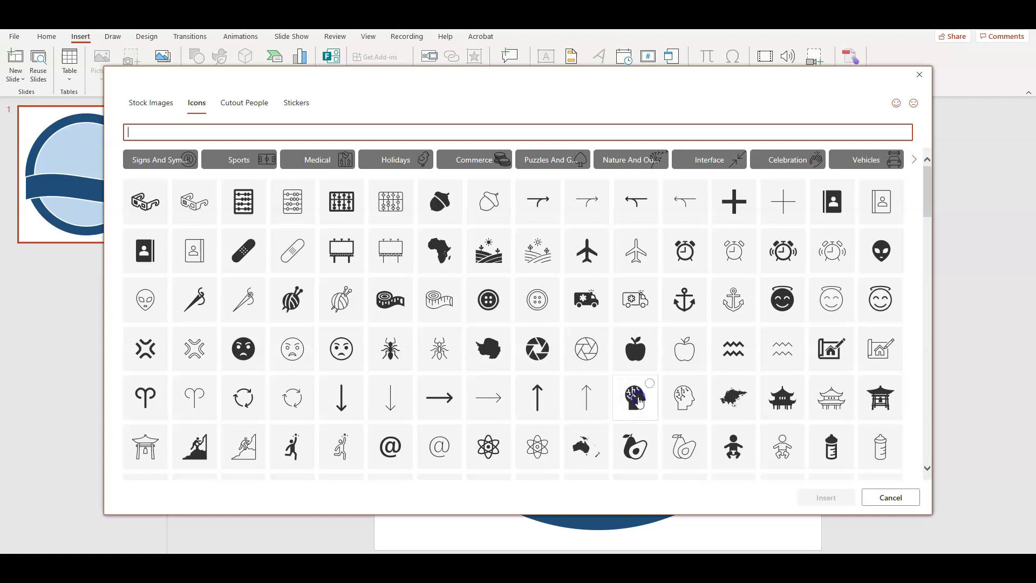
left_click(638, 399)
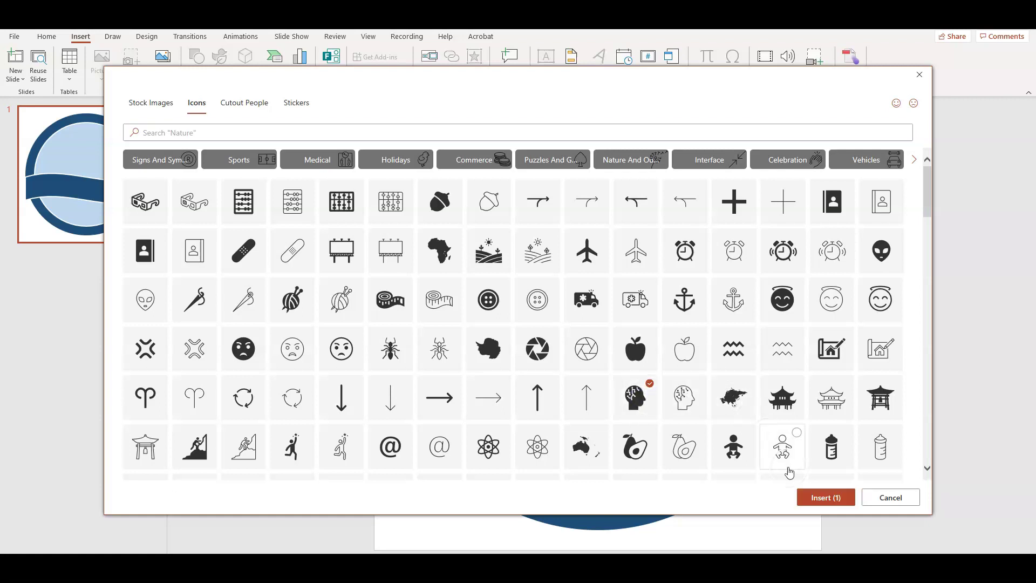
left_click(819, 497)
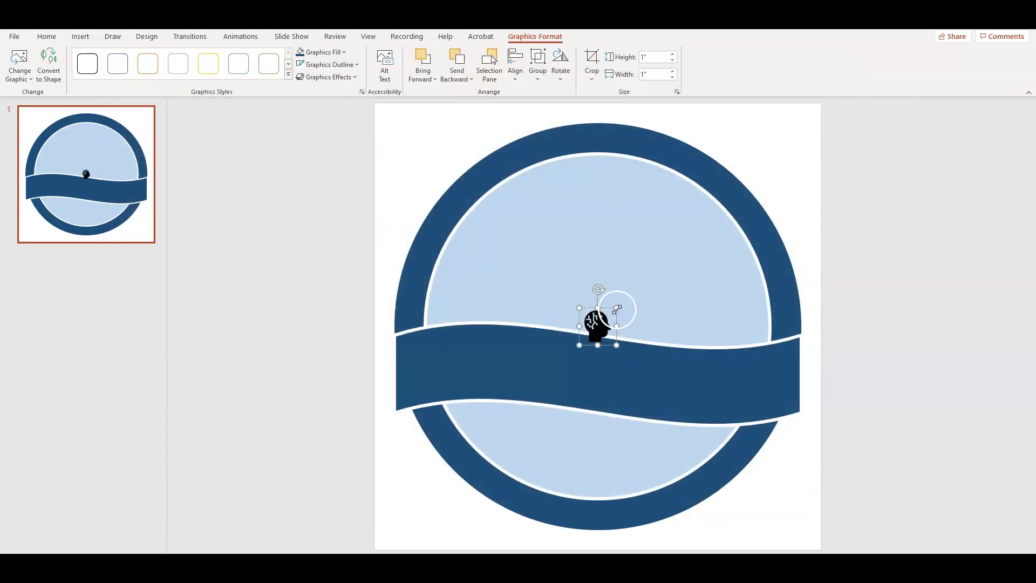
- Enlarge the head-with-circuits icon to about 6.05" square and center it in the inner circle, with its neck overlapping the wave banner
mouse_move(689, 197)
left_mouse_down()
mouse_move(774, 116)
mouse_move(752, 138)
left_mouse_up()
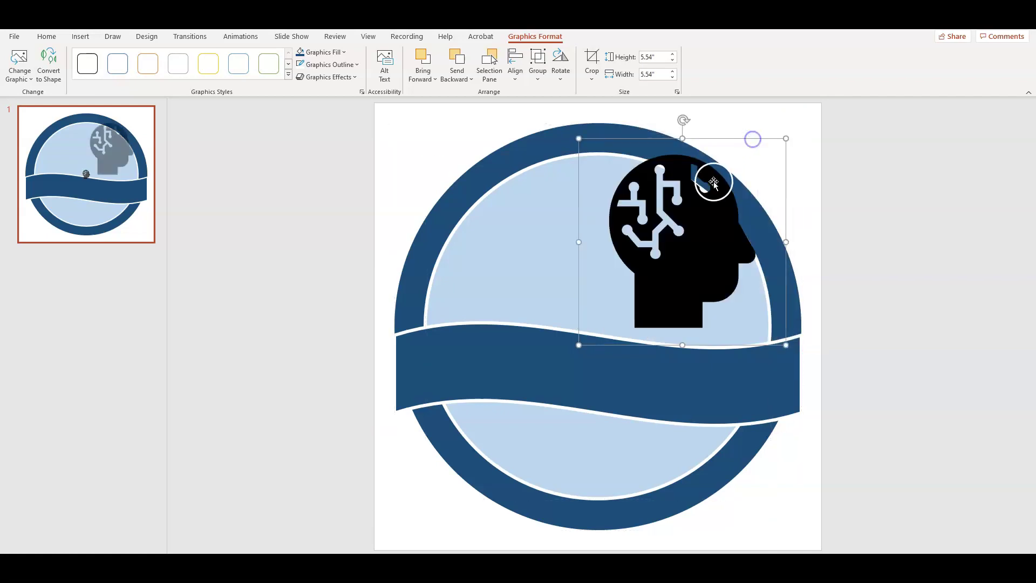
left_click_drag(707, 189, 638, 225)
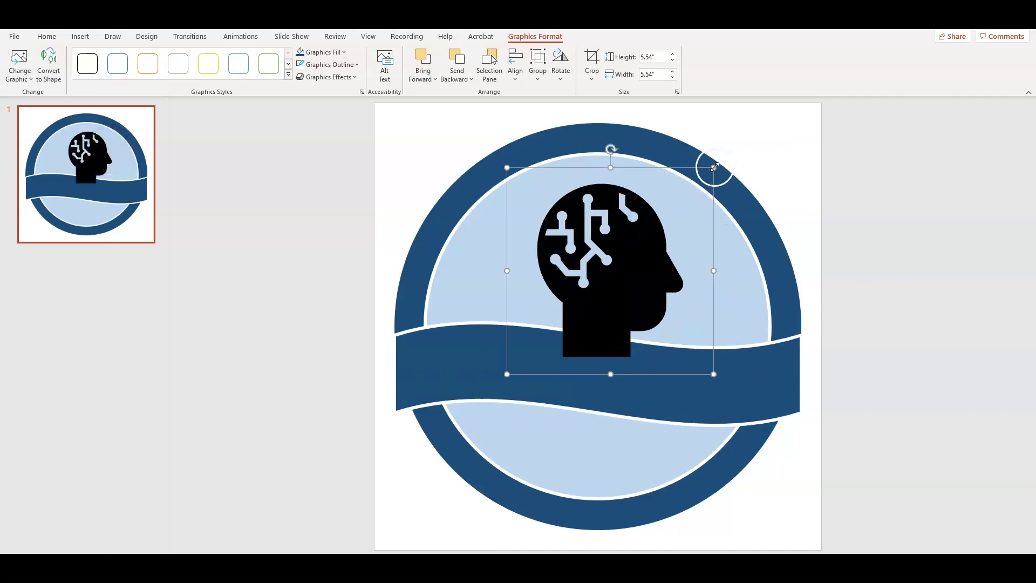
left_click_drag(716, 166, 726, 149)
left_click_drag(652, 243, 630, 244)
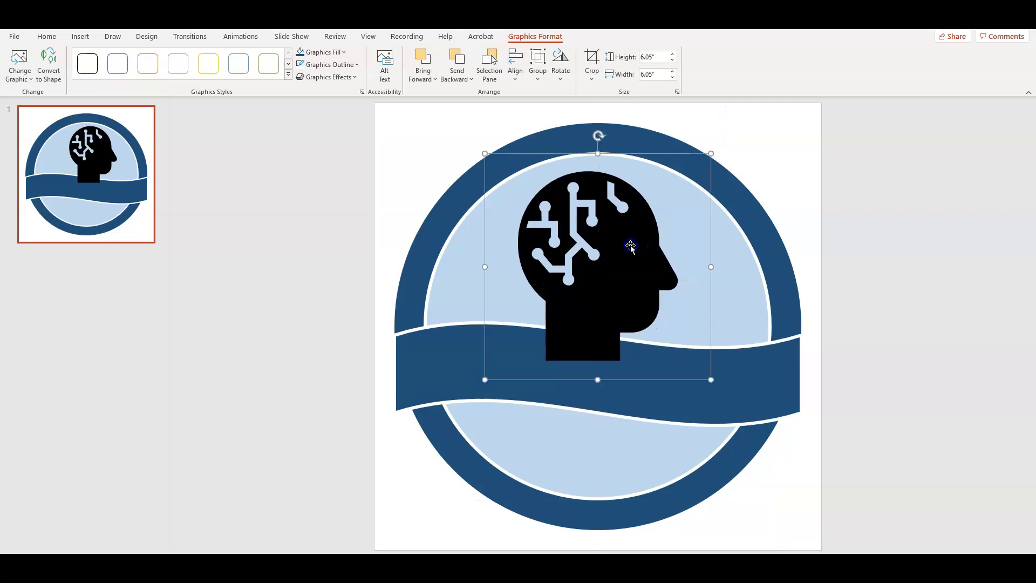
left_click(595, 303)
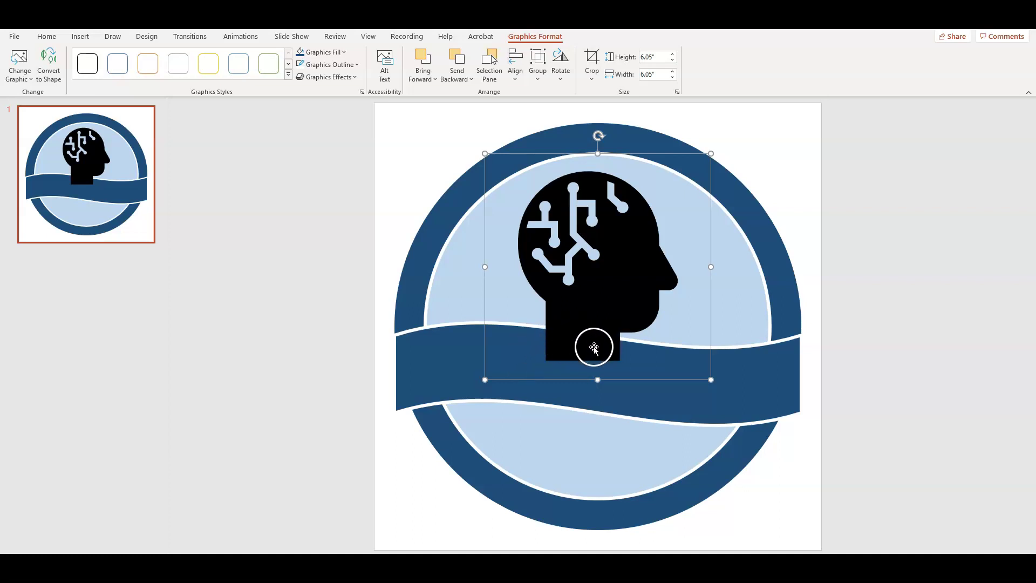
- Bring the wave banner to the front so it covers the base of the head icon
left_click(431, 356)
right_click(432, 357)
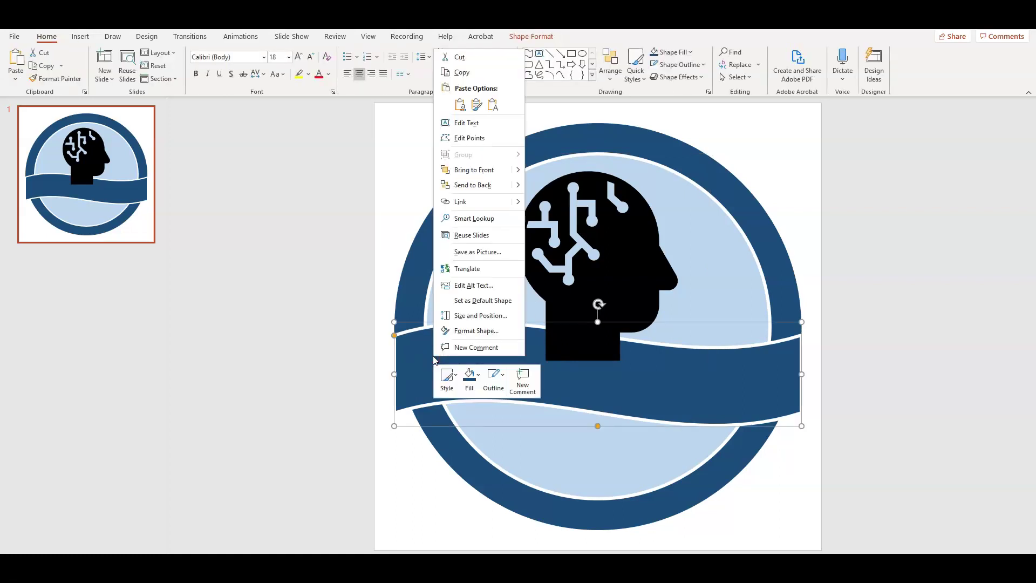
left_click(475, 170)
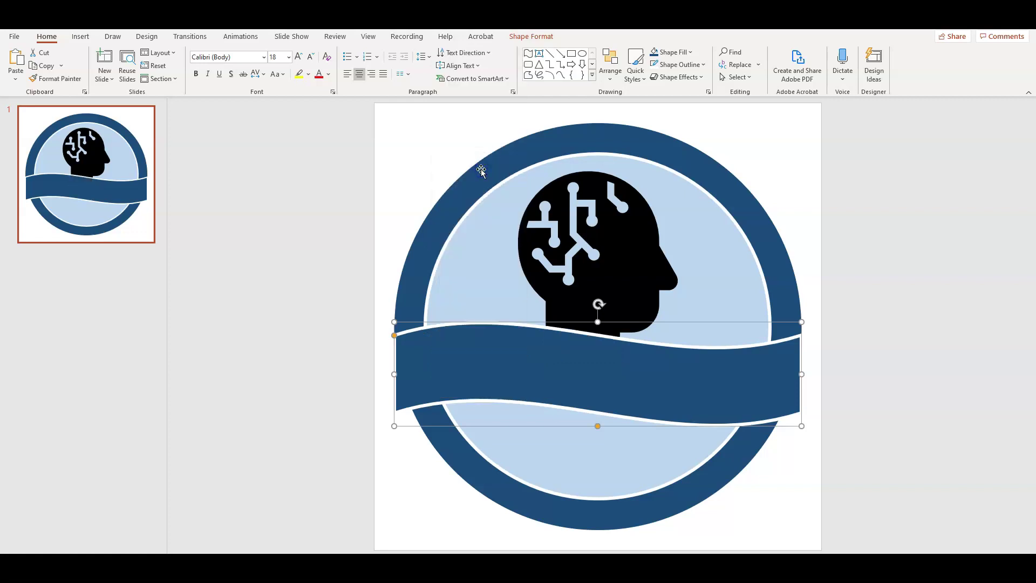
left_click(849, 247)
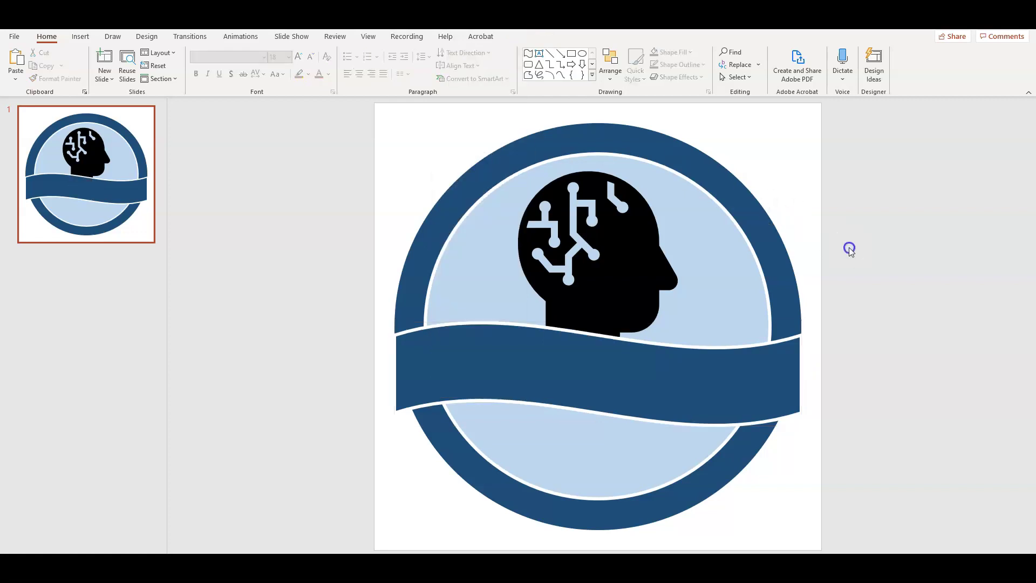
- Fill the head-with-circuits icon with Blue, Accent 5, Darker 50%
left_click(617, 248)
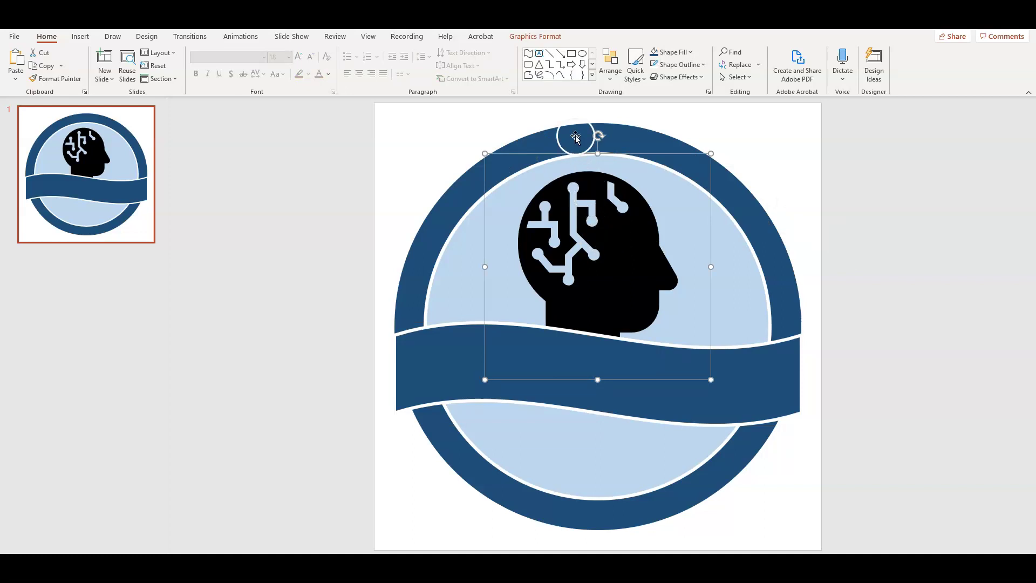
left_click(541, 38)
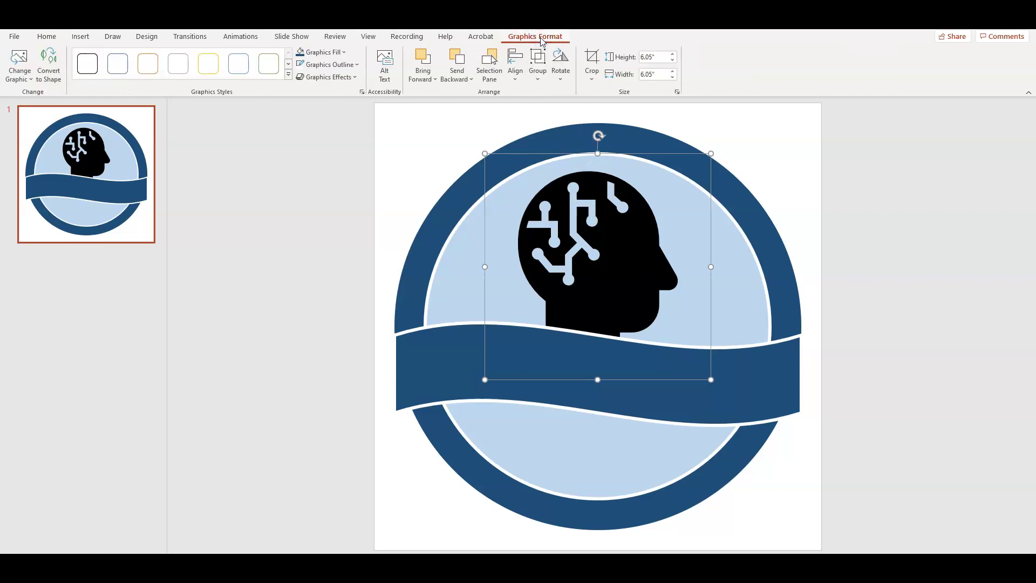
left_click(301, 55)
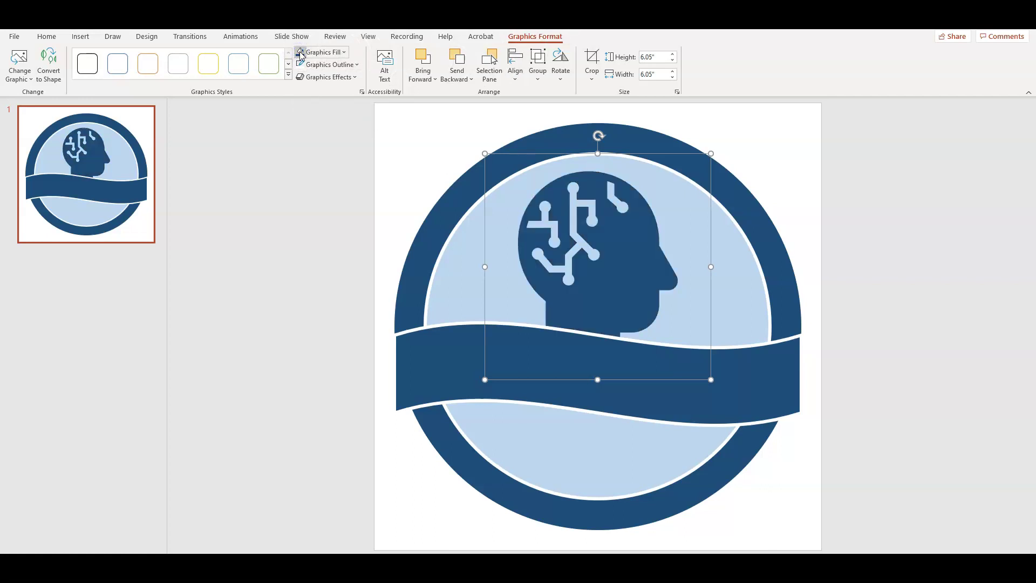
left_click(341, 56)
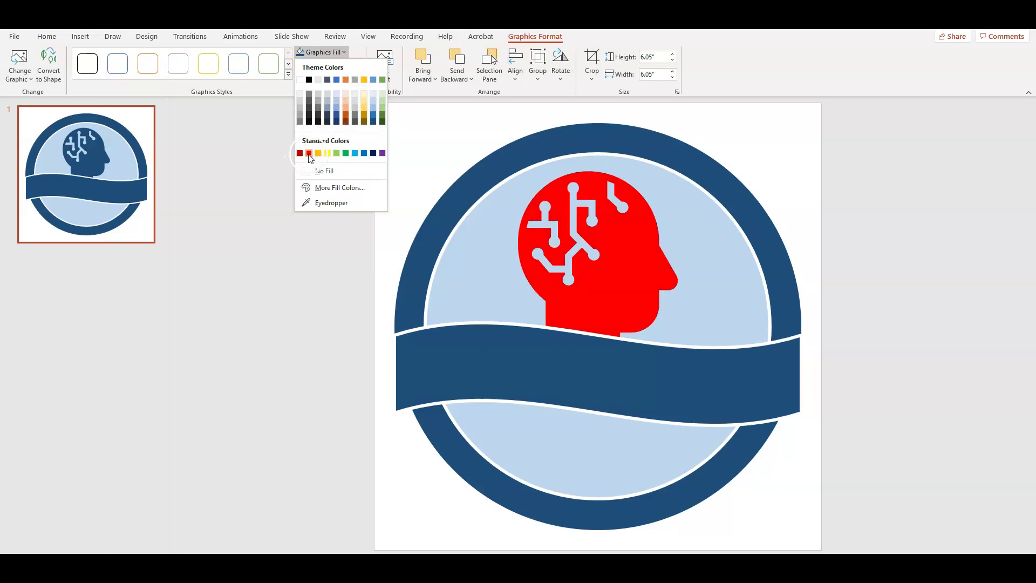
left_click(374, 122)
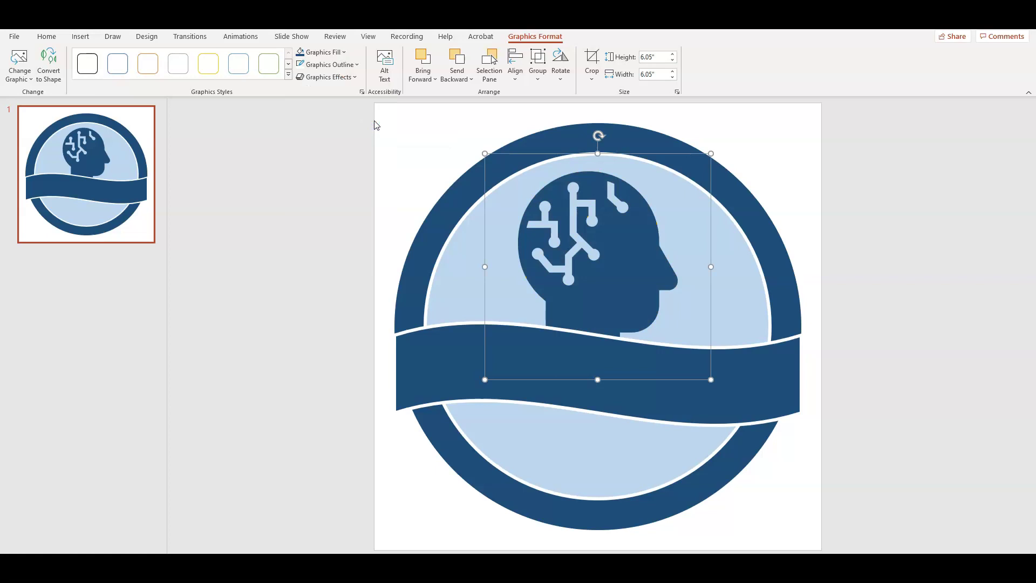
left_click(941, 287)
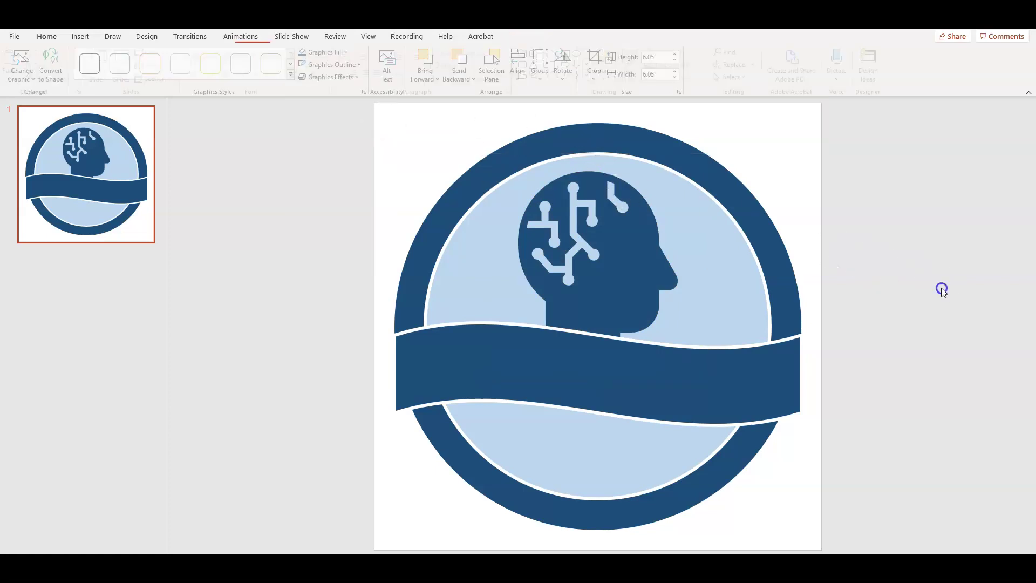
- Add the text "Critical Thinker" inside the wave banner
left_click(629, 354)
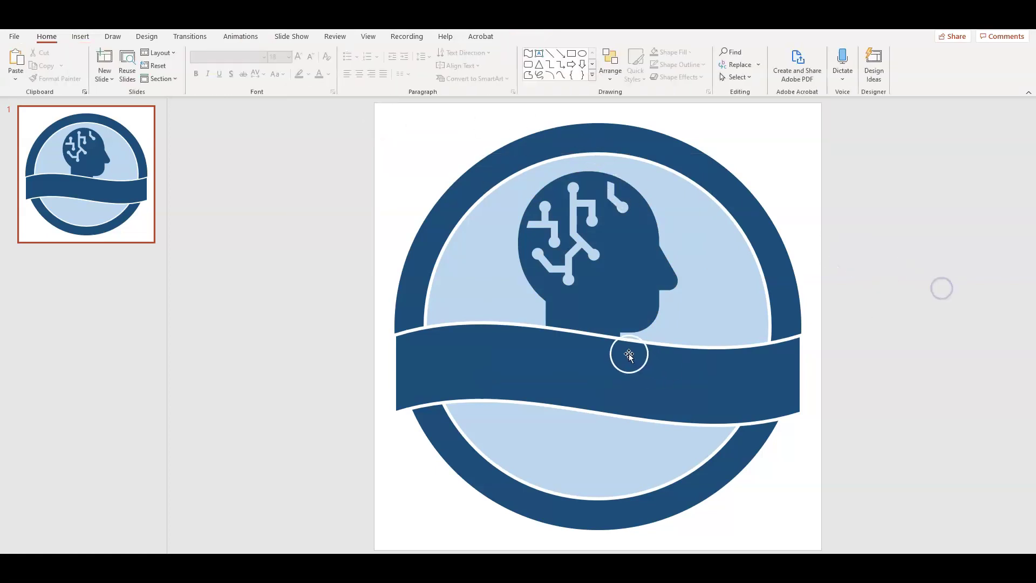
right_click(565, 374)
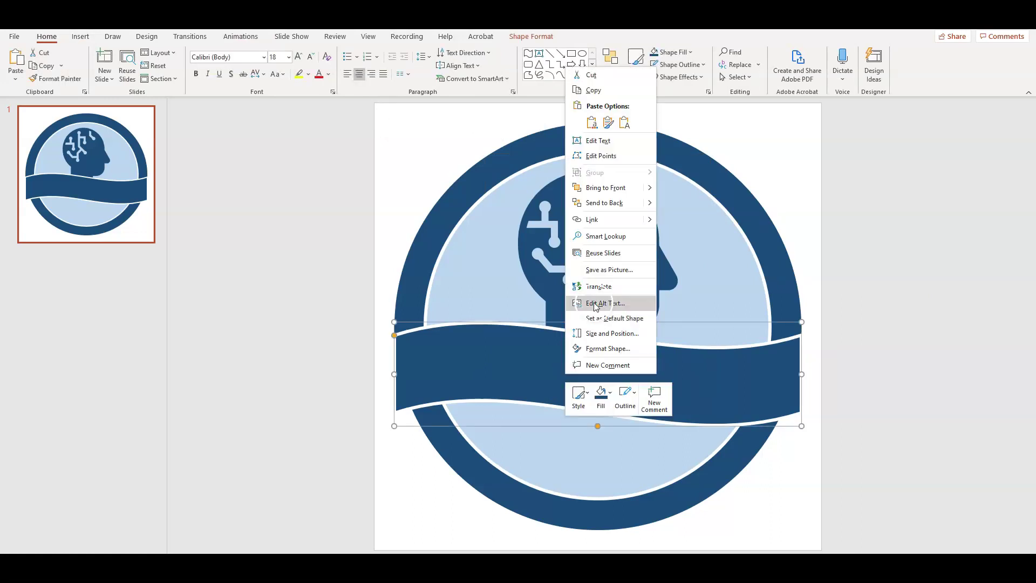
left_click(597, 141)
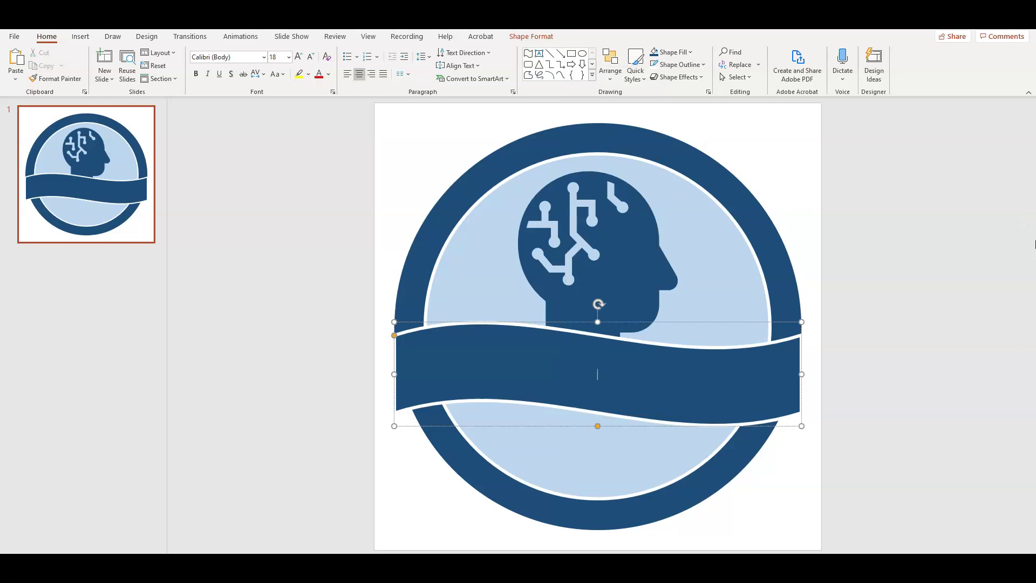
type("Critical Thinker")
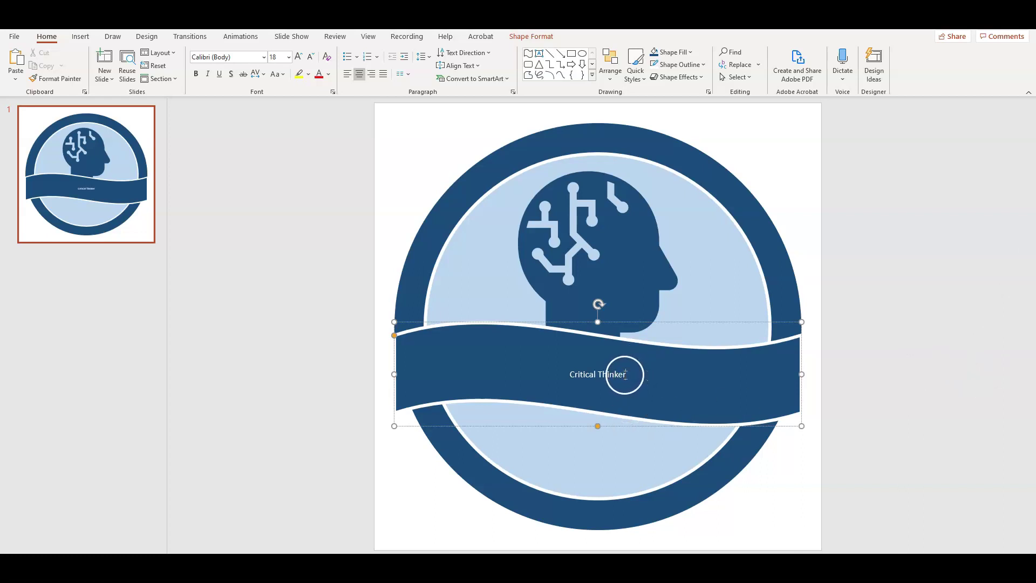
- Increase the font size of the banner text to 72 pt
left_click_drag(625, 376, 561, 377)
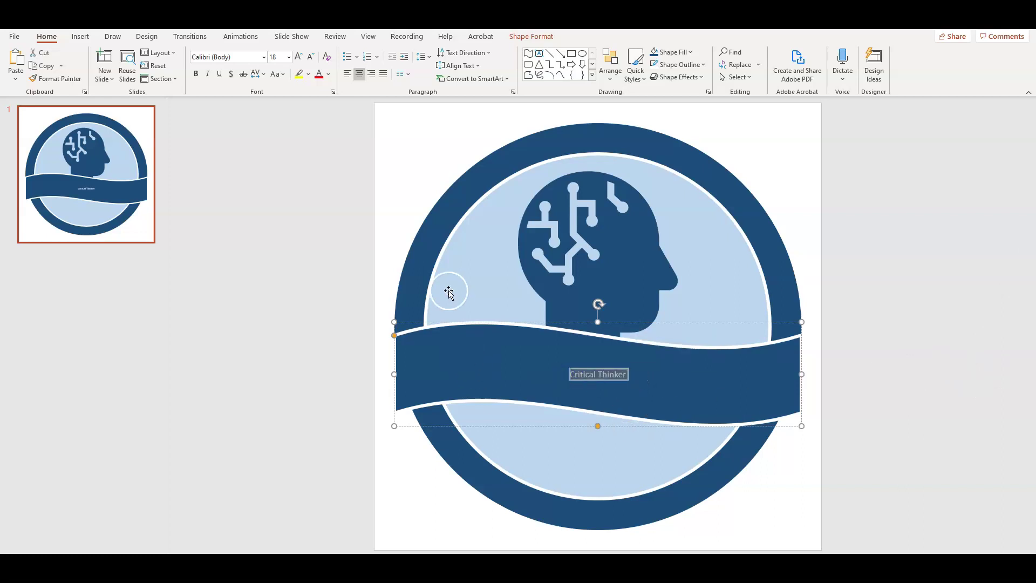
left_click(299, 56)
left_click(298, 56)
left_click(299, 56)
left_click(298, 56)
left_click(299, 57)
left_click(299, 57)
left_click(299, 57)
left_click(299, 57)
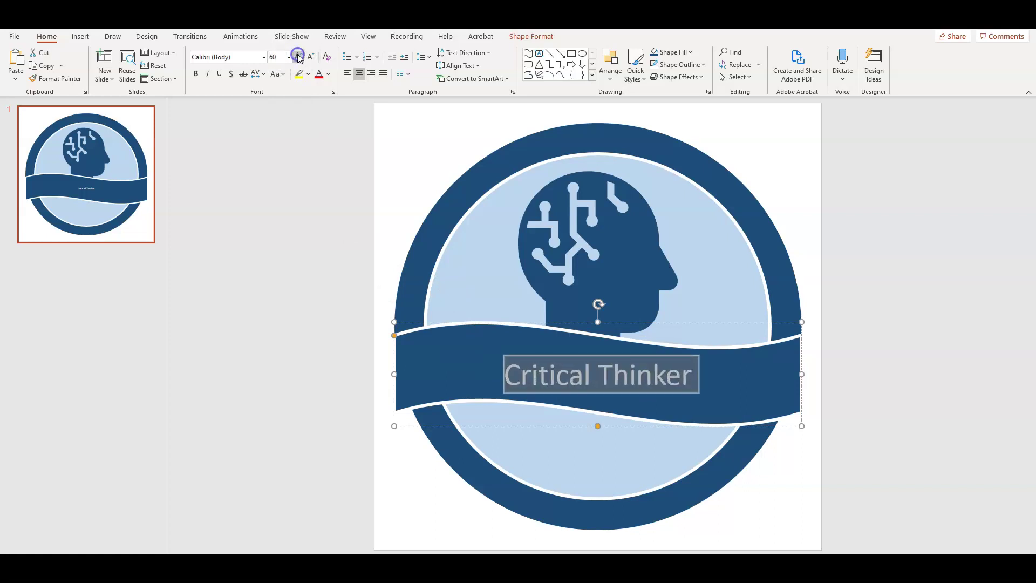
left_click(299, 56)
left_click(298, 57)
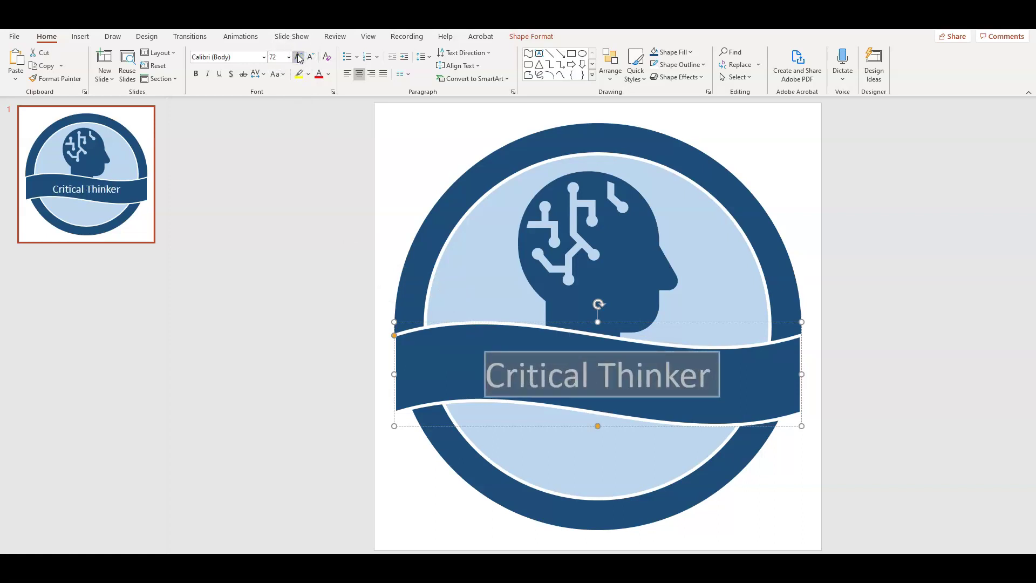
left_click(837, 264)
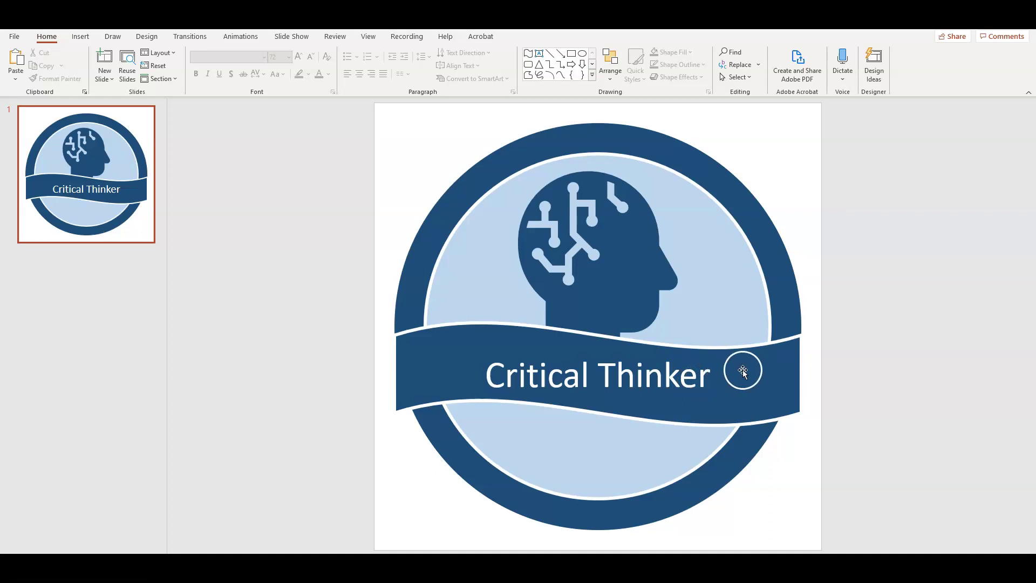
left_click(743, 371)
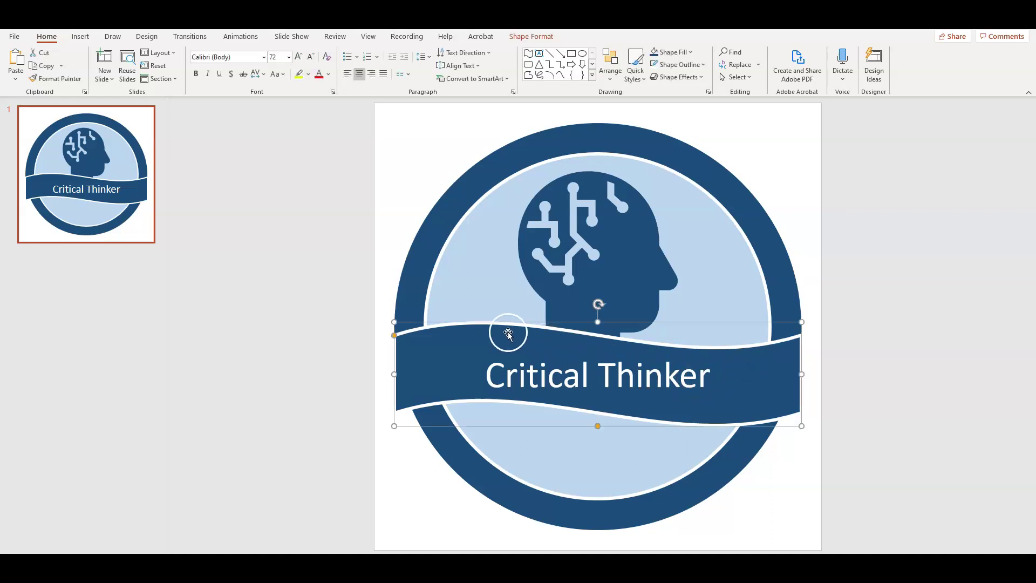
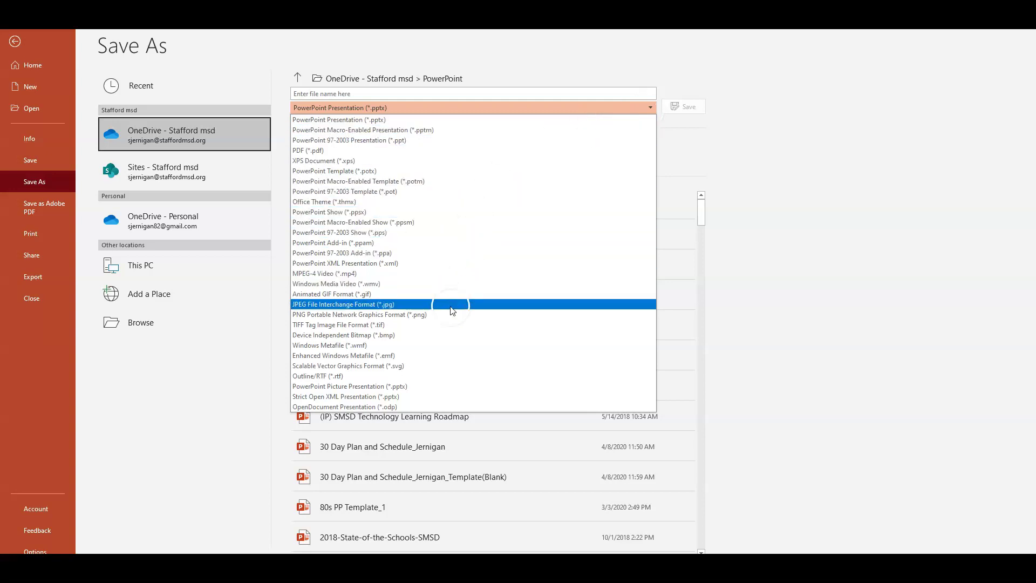
- Set the save format to PNG Portable Network Graphics and name the file "Critical Thinker Badge"
left_click(426, 318)
left_click(375, 91)
type("cRITIC")
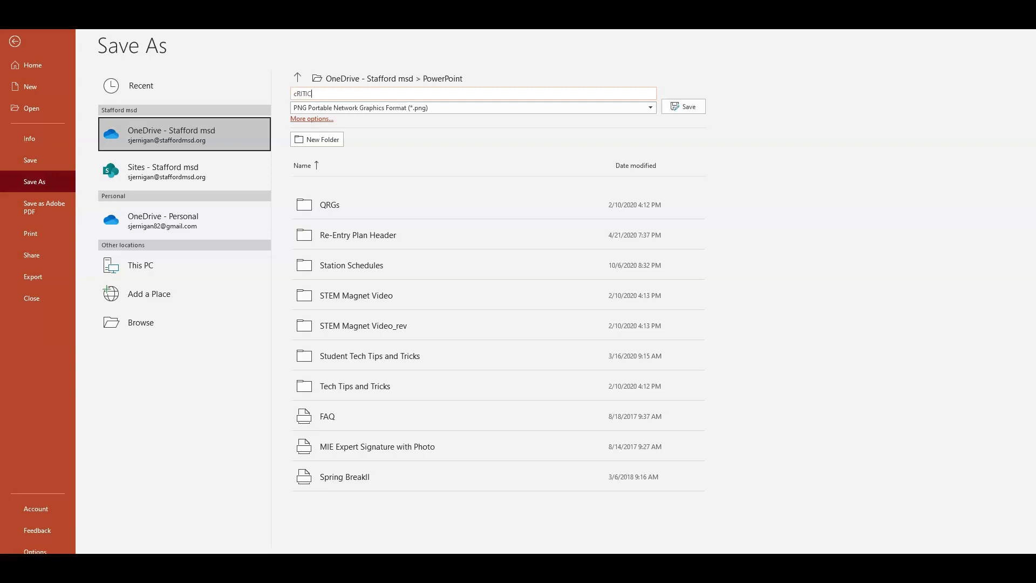
key("BackSpace")
key("BackSpace")
key("BackSpace")
key("BackSpace")
key("BackSpace")
type("critical Thinker Badge")
- Save the PNG image, exporting only the current slide
left_click(685, 105)
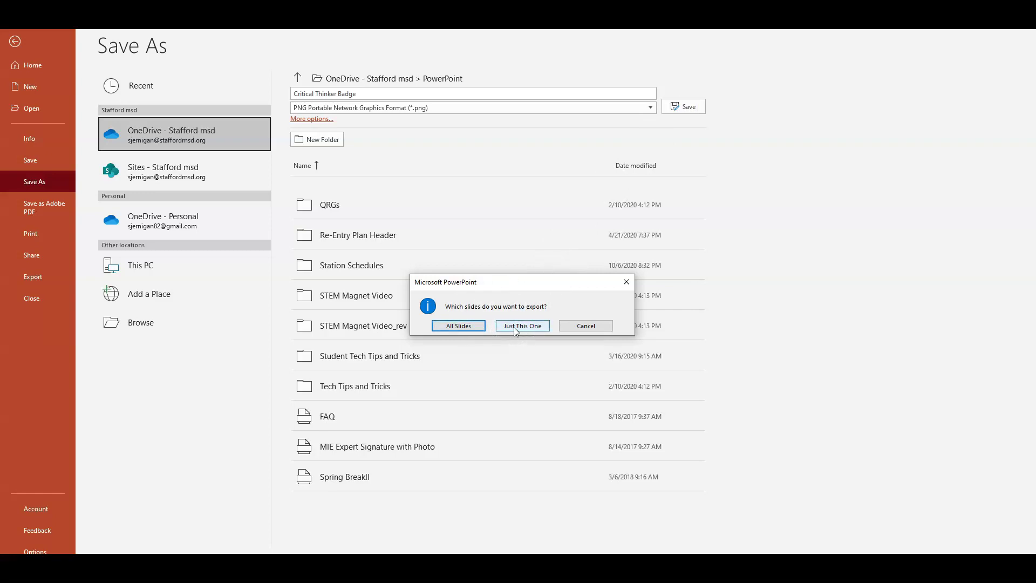
left_click(471, 327)
left_click(526, 326)
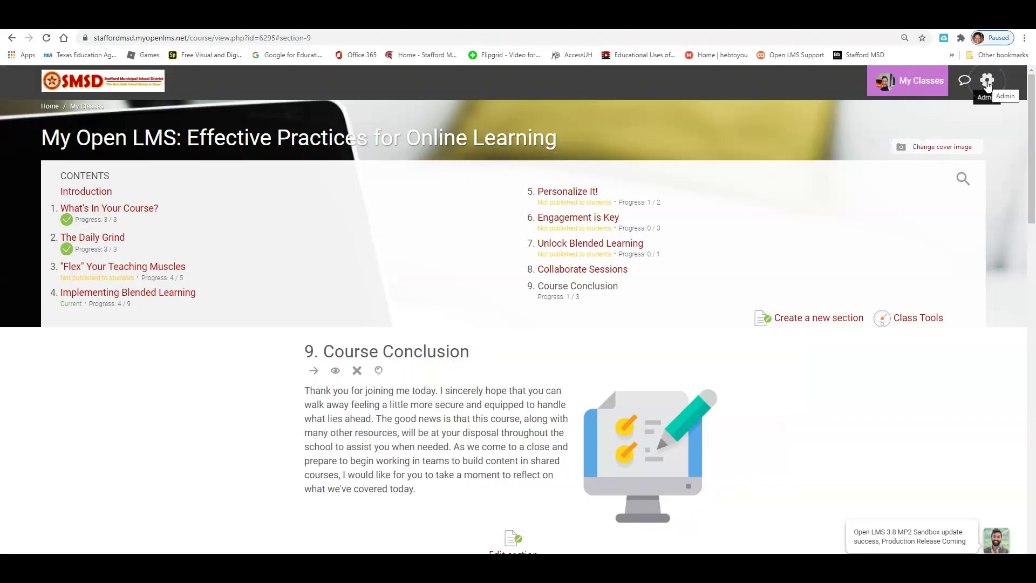
- Switch to the My Open LMS course in Chrome and start adding a new badge to the class
left_click(987, 82)
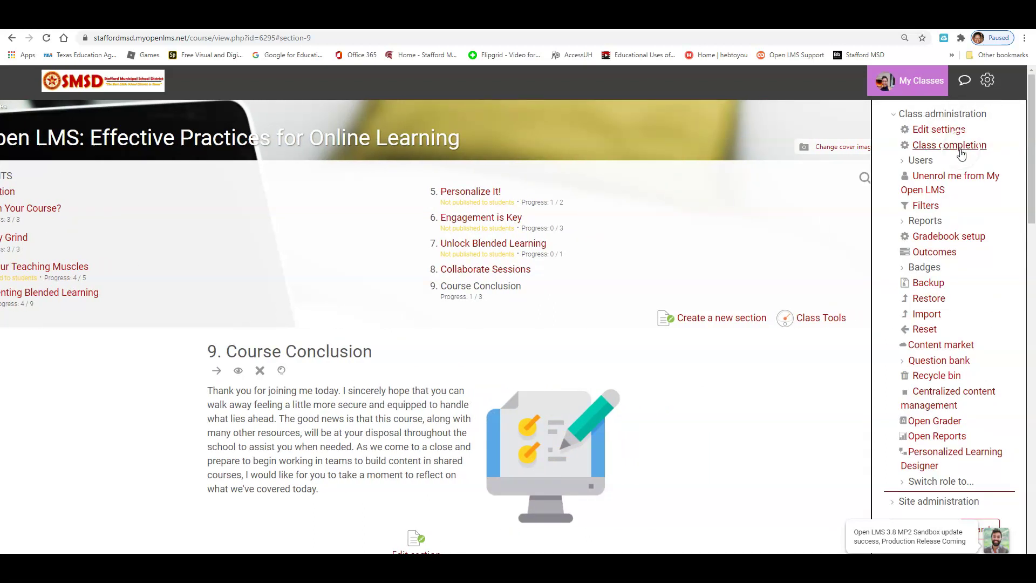
left_click(916, 270)
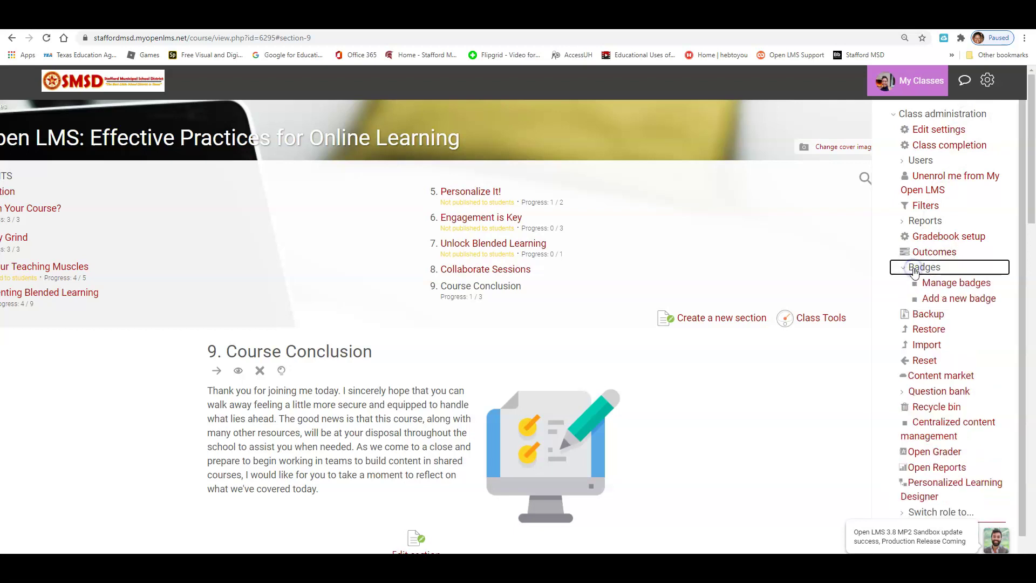
left_click(951, 300)
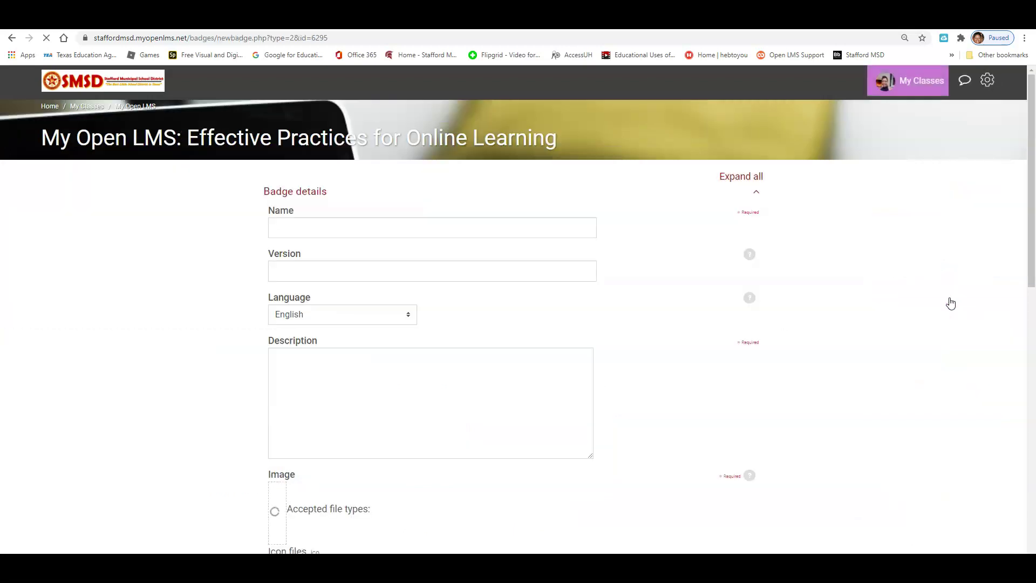
- Name the badge "Critical Thinker" and set its version to 1
left_click(422, 229)
type("Critical T")
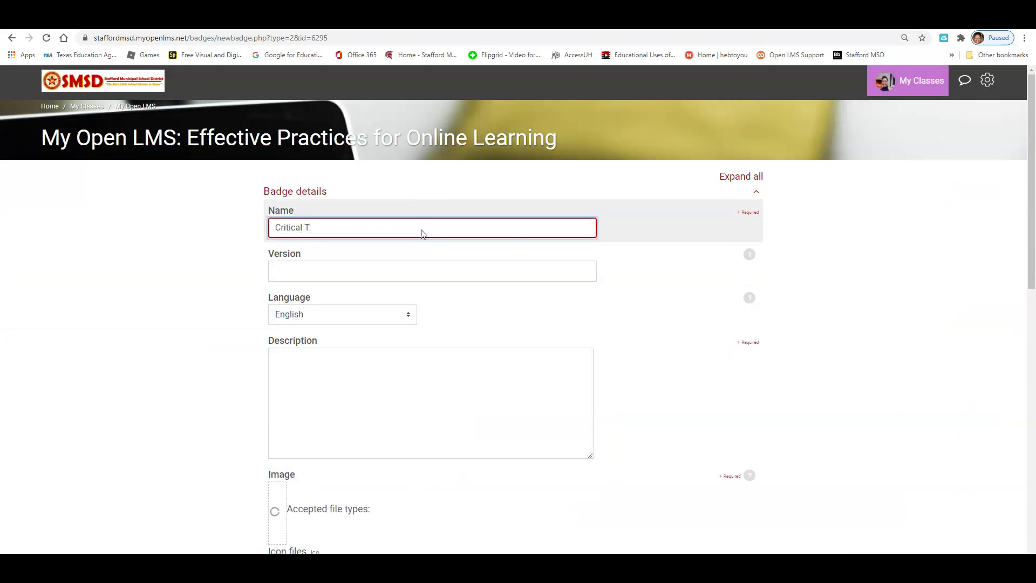
type("hinker")
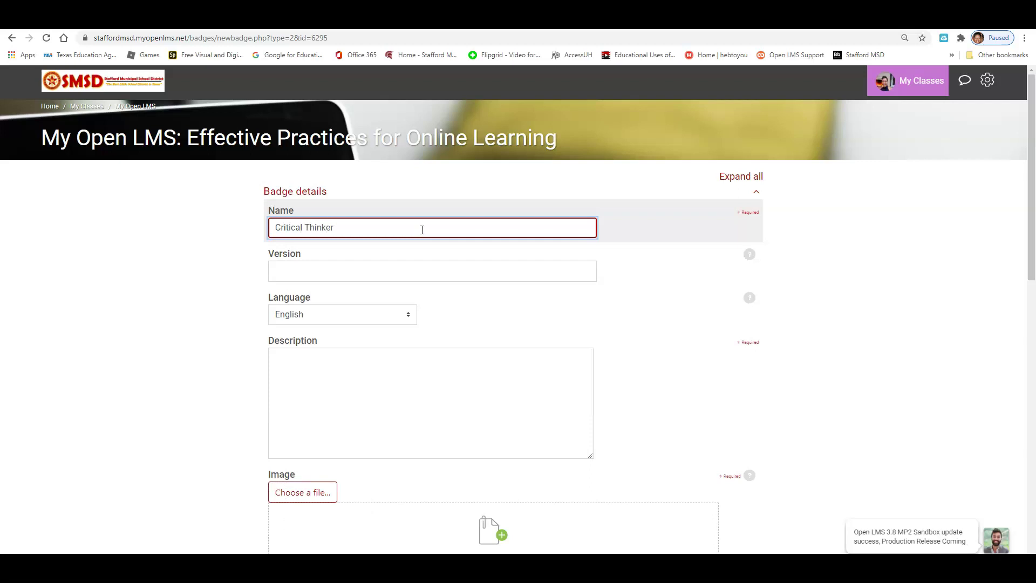
left_click(392, 269)
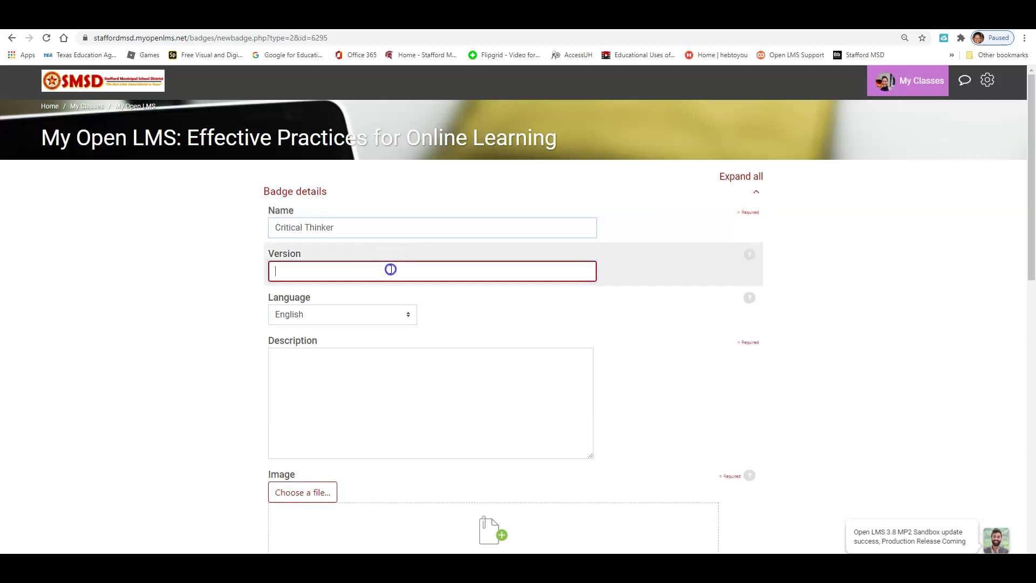
type("v1")
scroll(392, 270, "down", 2)
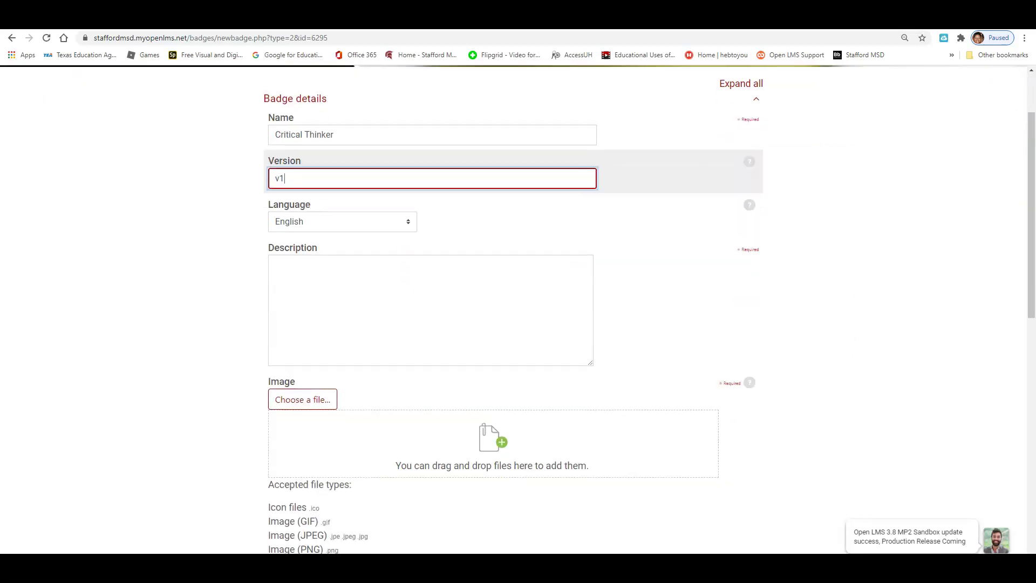
key("BackSpace")
type("1")
- Set the badge description to "Congratulations! You have escaped our digital escape room and have been rewarded with the Critical Thinker Badge!"
left_click(398, 272)
type("Congratulations! You have")
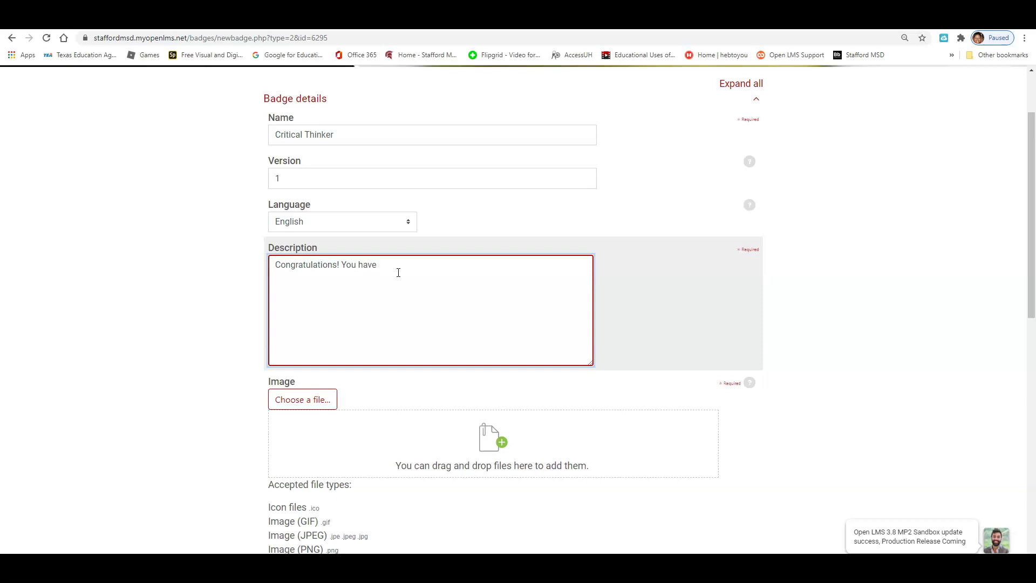
type("escaped our digital escape room and have ")
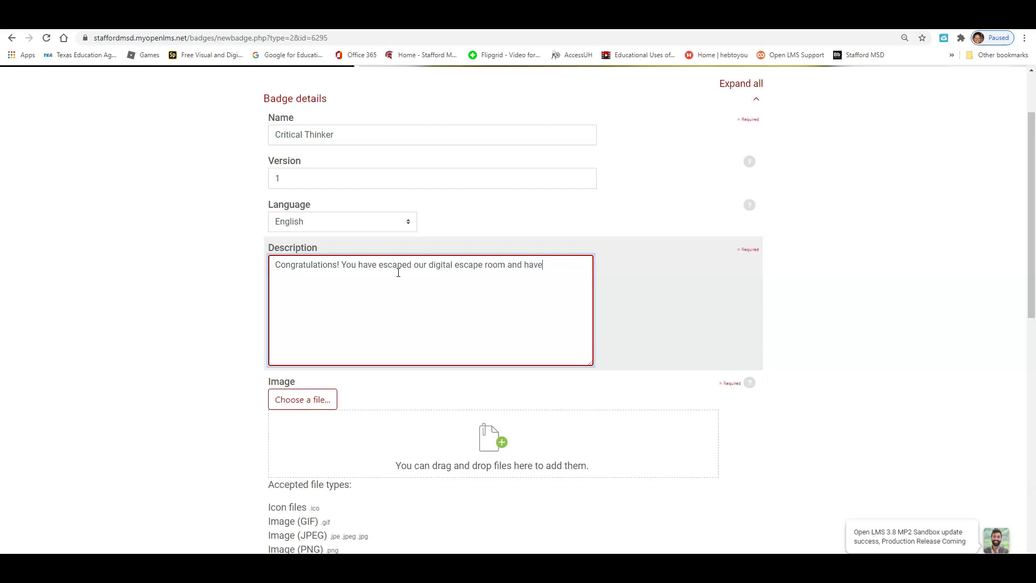
type("been reawarded with the Critical Thinker")
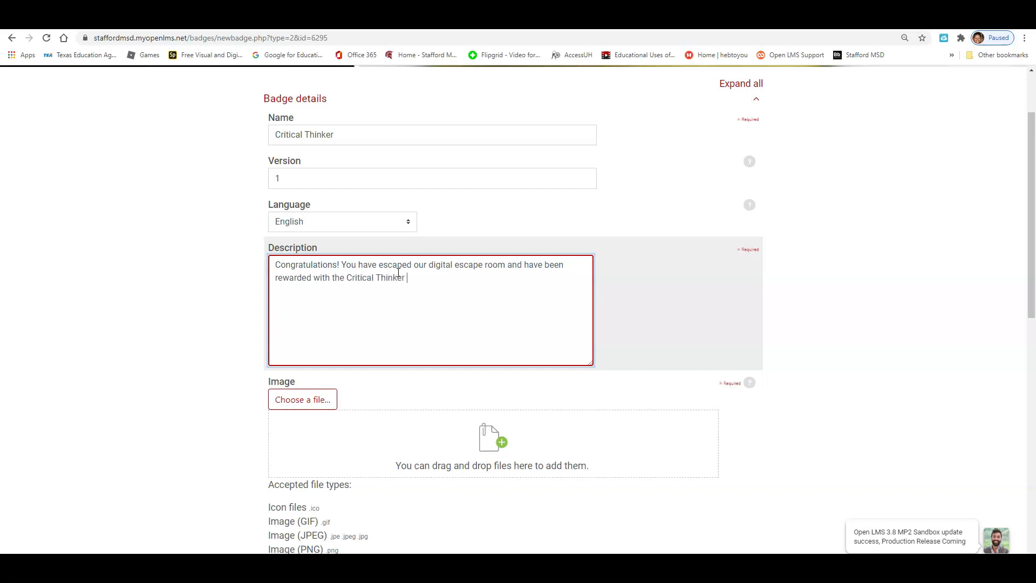
type(" Badge!")
- Upload "Critical Thinker Badge" from the OneDrive PowerPoint folder as the badge image
scroll(399, 273, "down", 3)
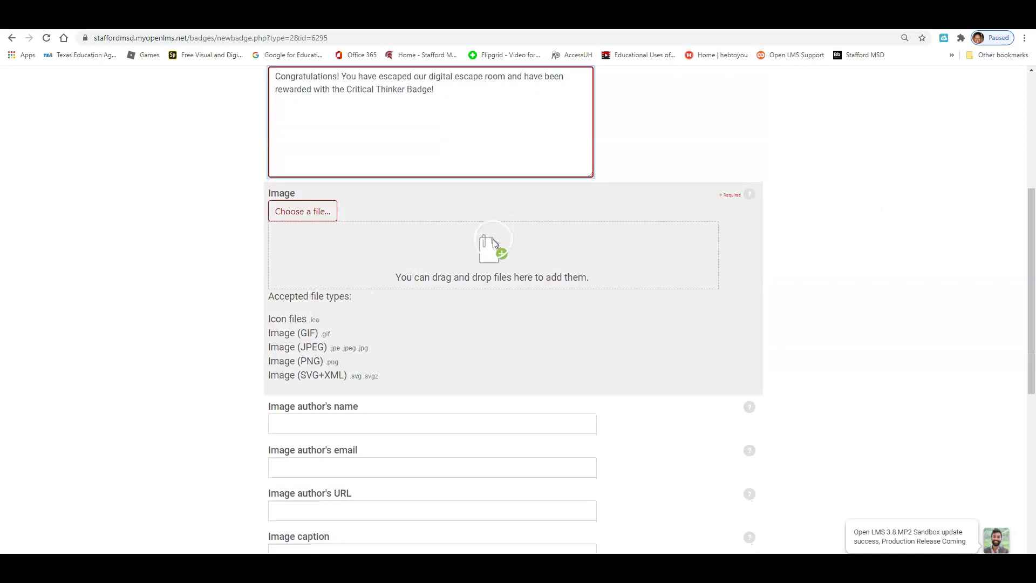
left_click(303, 211)
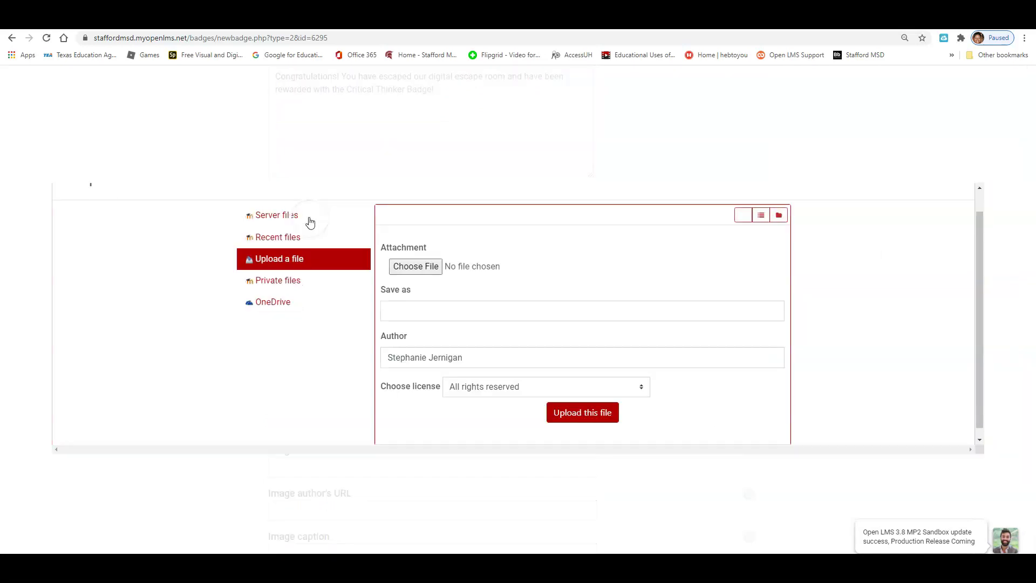
left_click(401, 266)
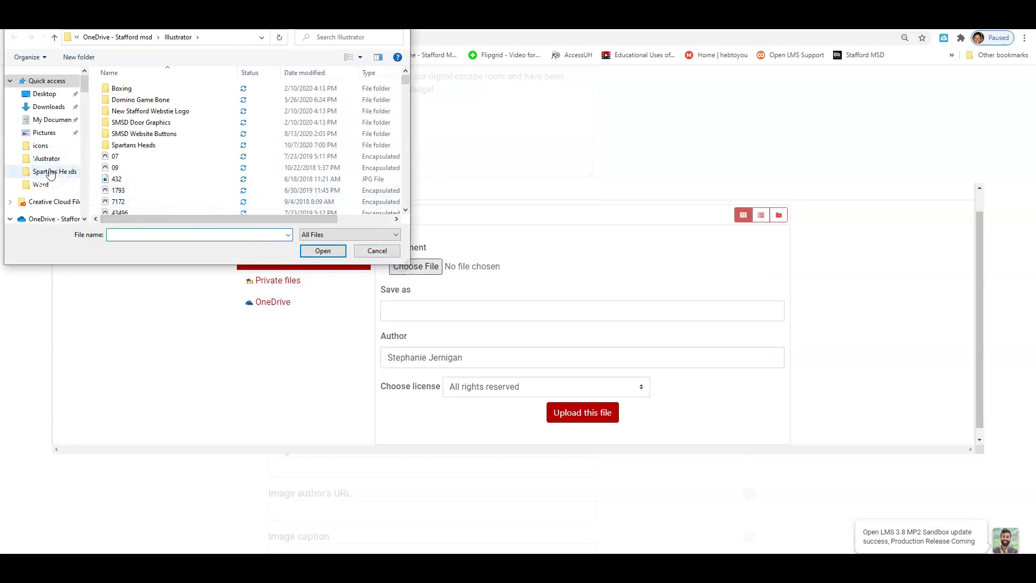
left_click_drag(85, 89, 94, 170)
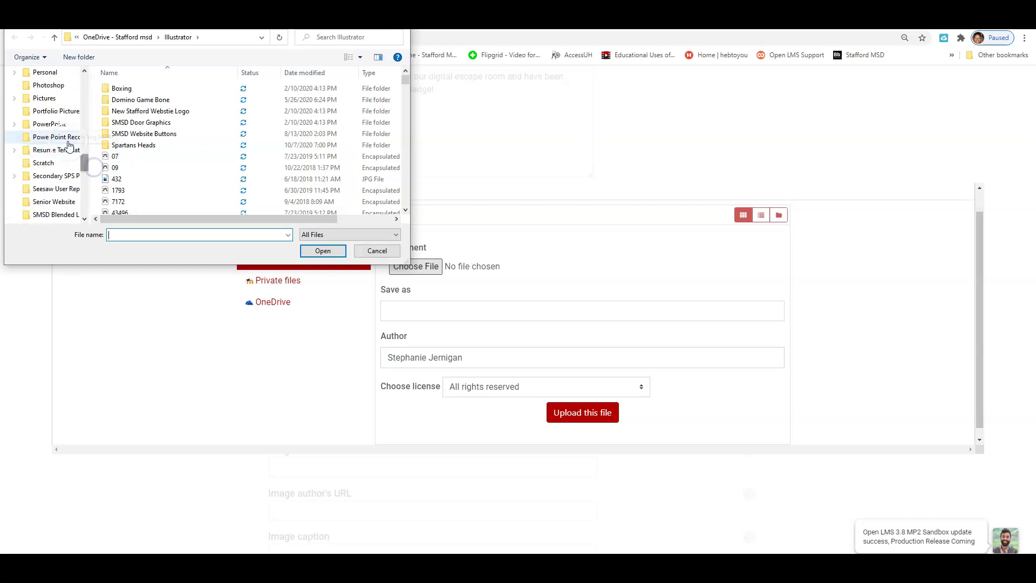
left_click(59, 124)
left_click(162, 88)
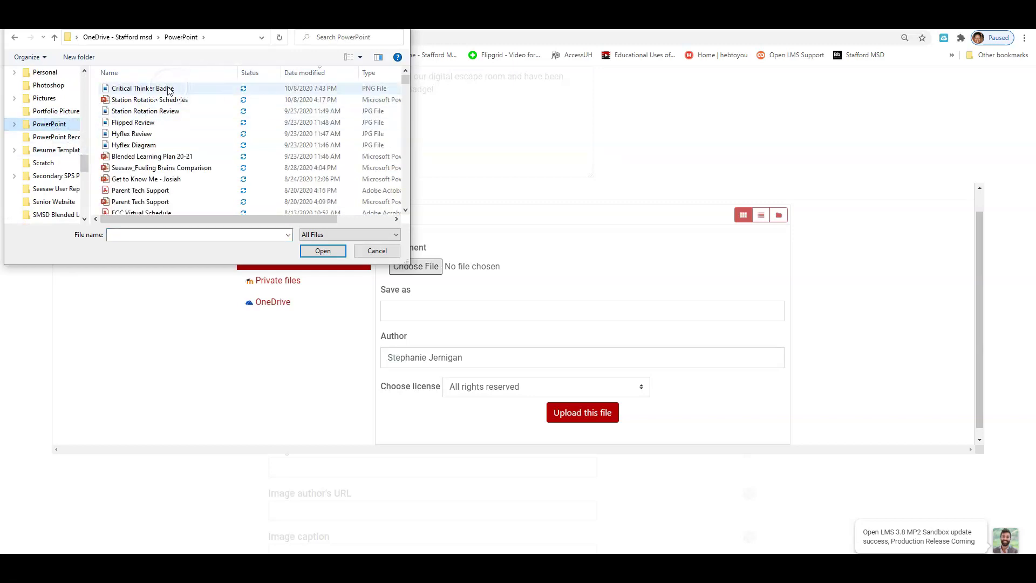
left_click(313, 252)
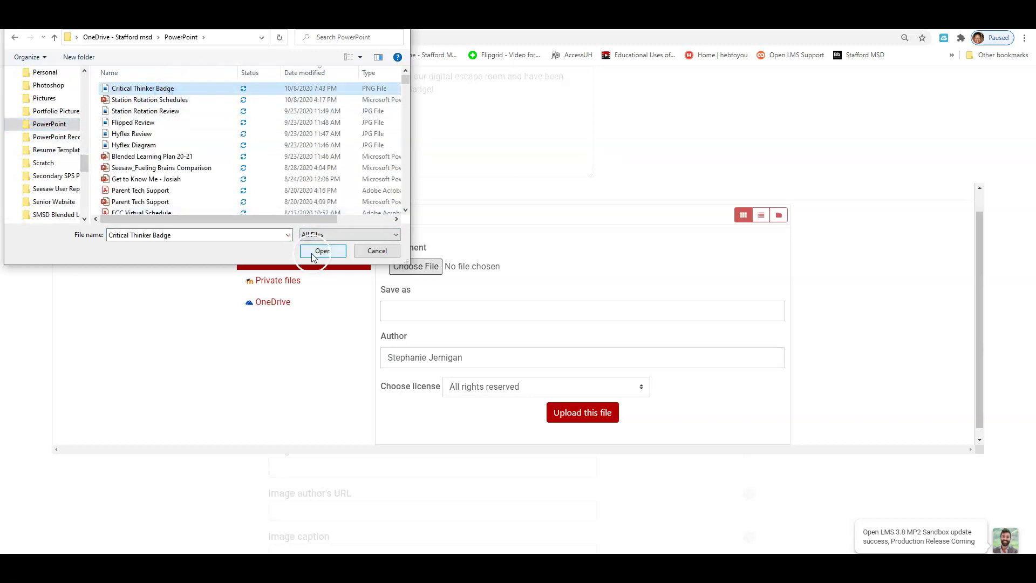
left_click(578, 409)
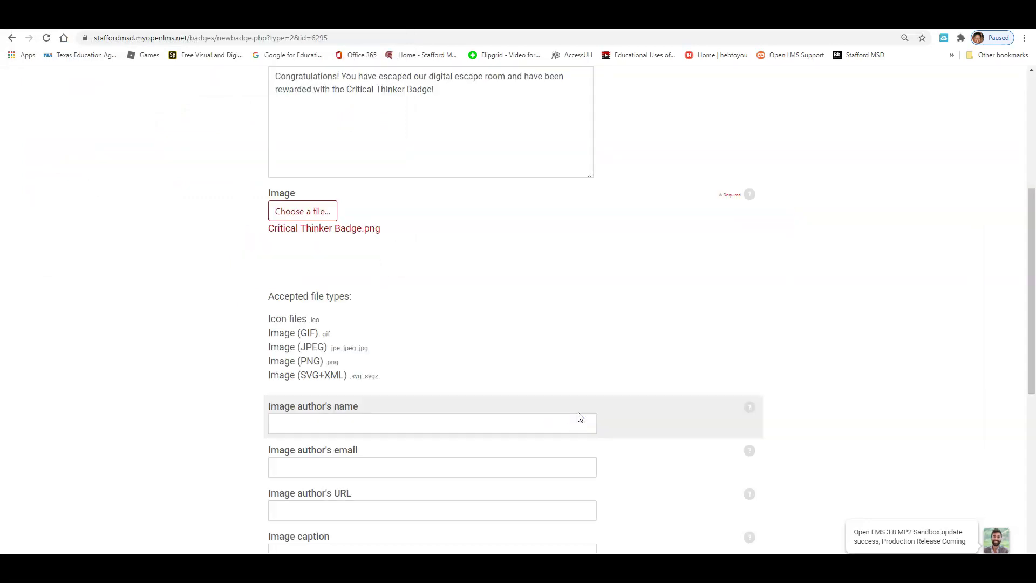
- Enter the image author's full name in the badge details and create the badge
scroll(579, 416, "down", 5)
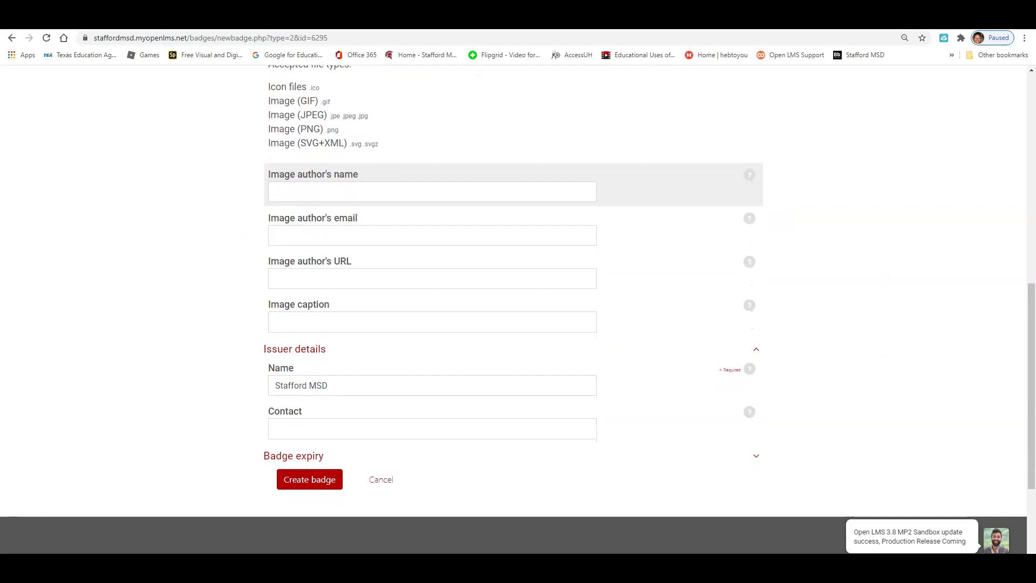
left_click(492, 193)
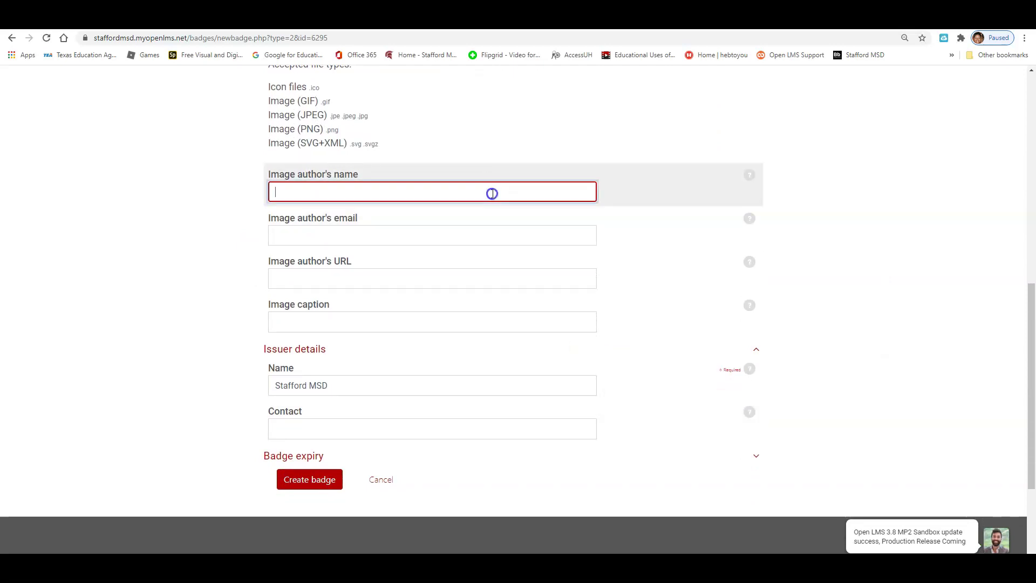
type("Ste[")
type("phanie Jernigan")
left_click(325, 328)
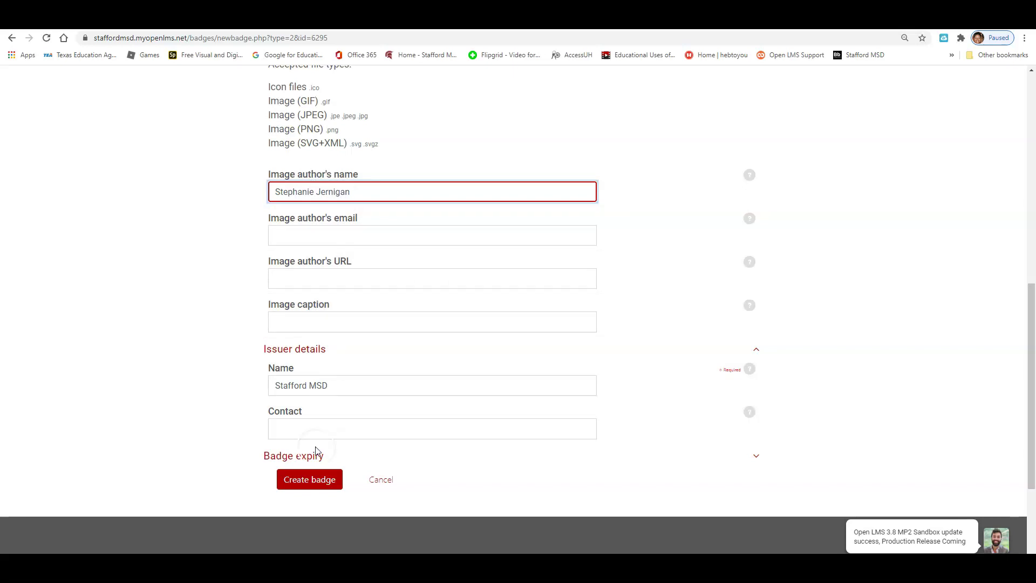
left_click(311, 480)
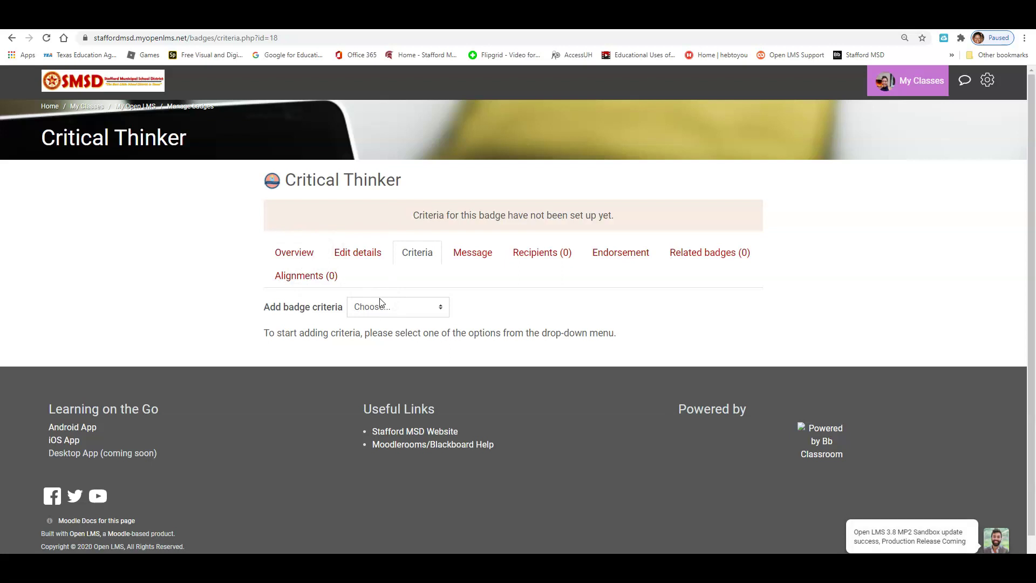
- Start adding an Activity completion criterion to the Critical Thinker badge
left_click(442, 308)
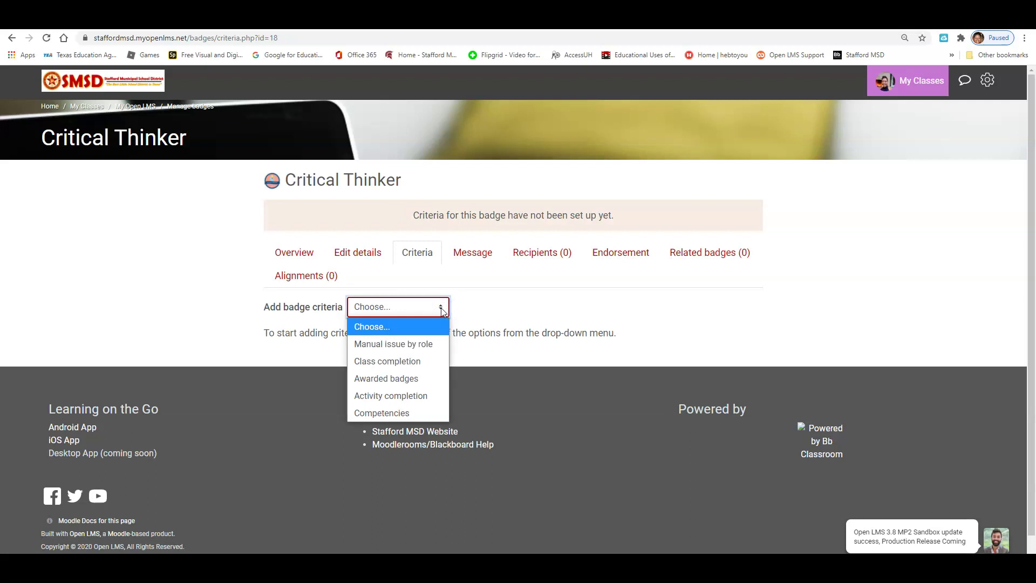
left_click(414, 334)
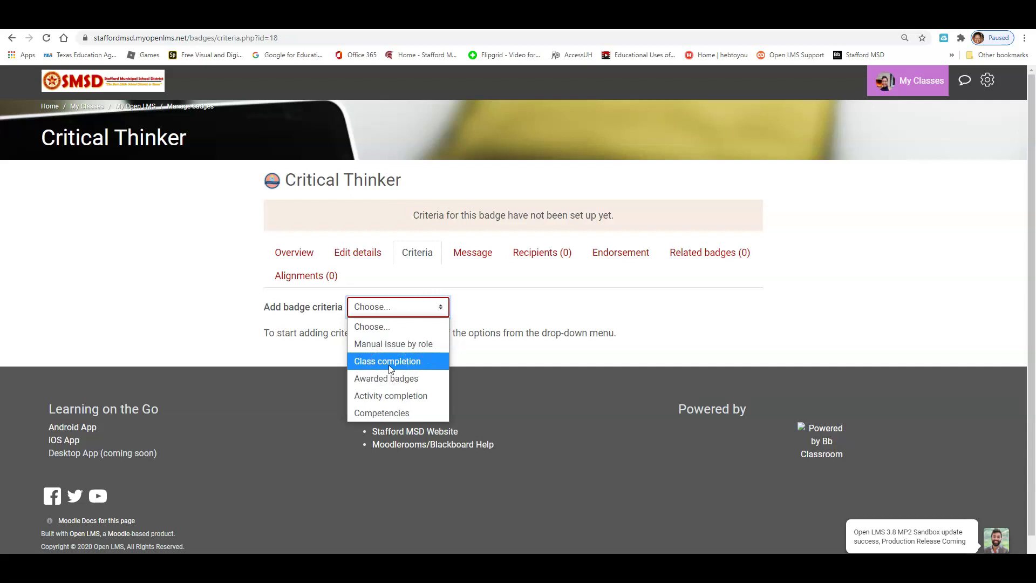
left_click(390, 396)
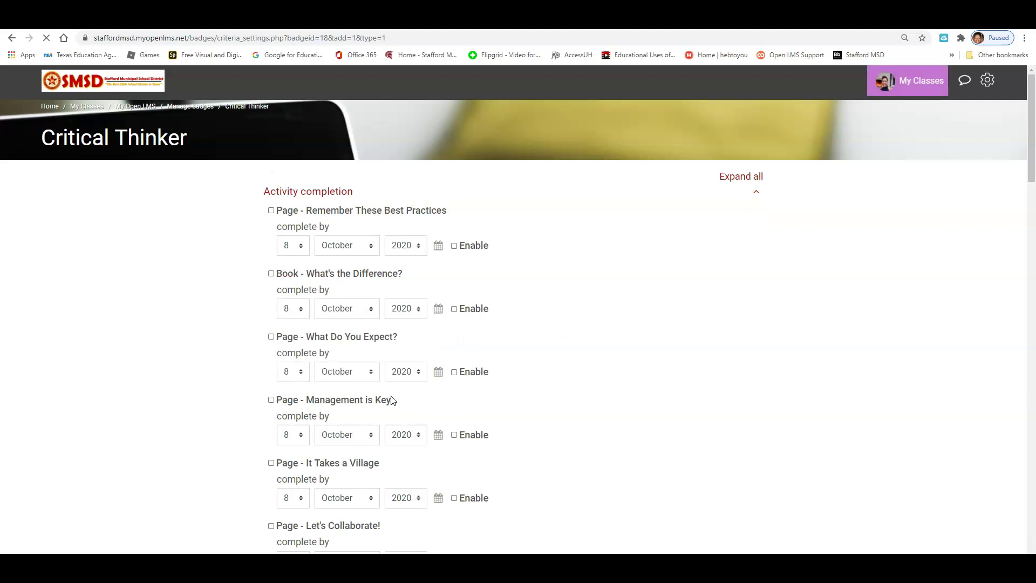
- Require completion of the "Page - Unlock Blended Learning Escape Room" activity and save the badge criterion
scroll(392, 400, "down", 7)
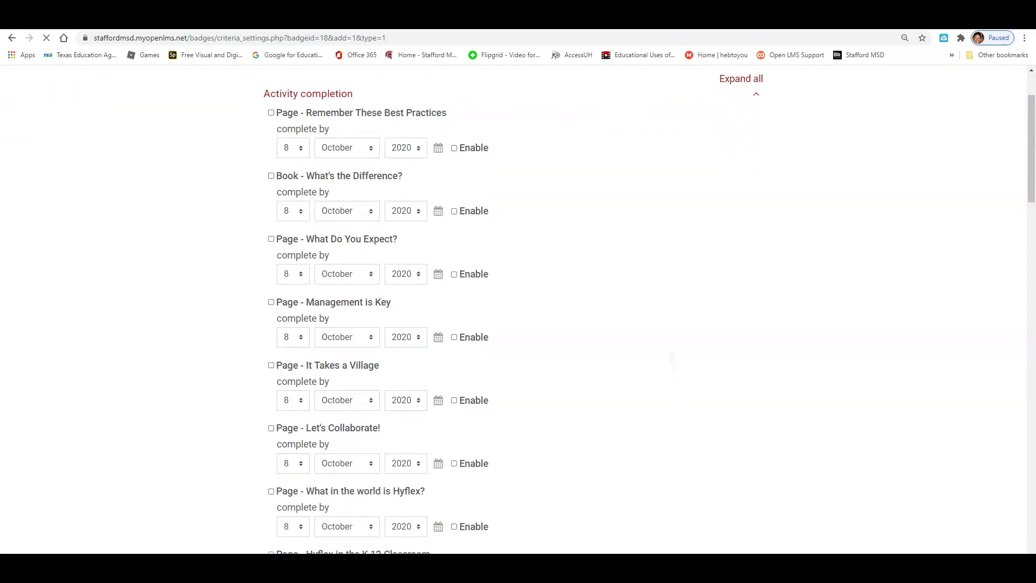
scroll(518, 309, "down", 15)
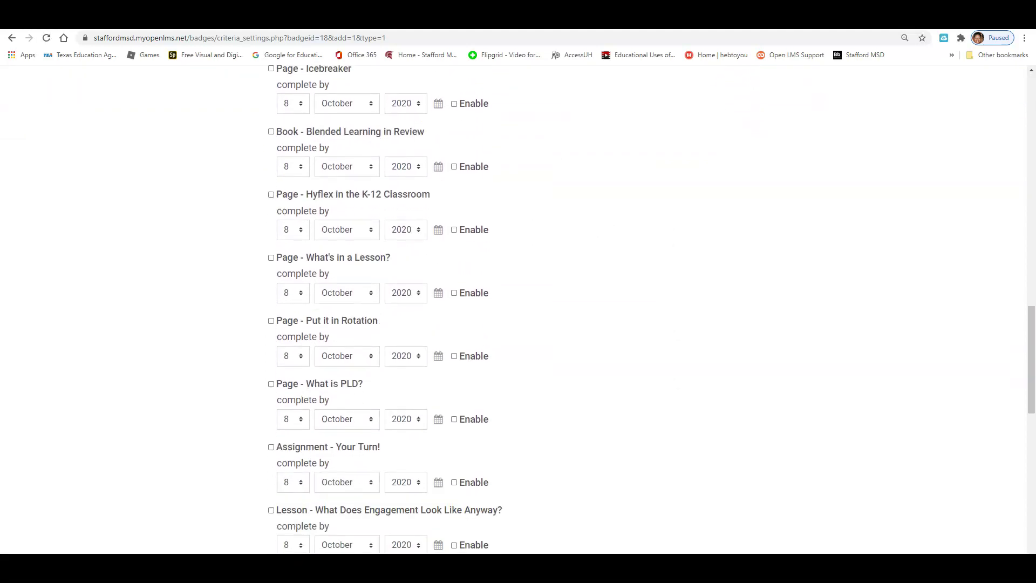
scroll(518, 309, "down", 4)
scroll(518, 310, "up", 3)
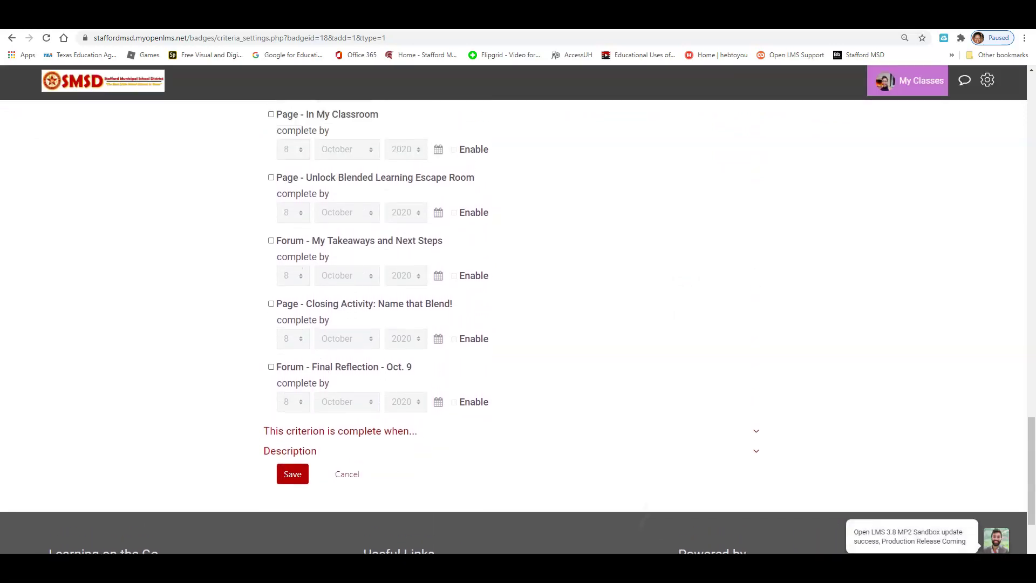
scroll(518, 309, "up", 4)
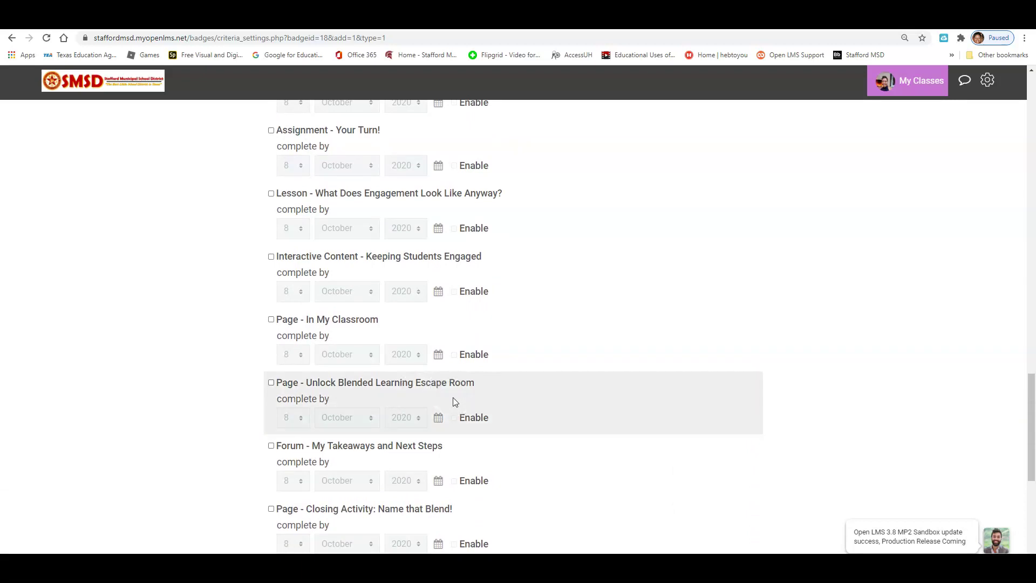
scroll(453, 402, "up", 1)
scroll(540, 377, "up", 1)
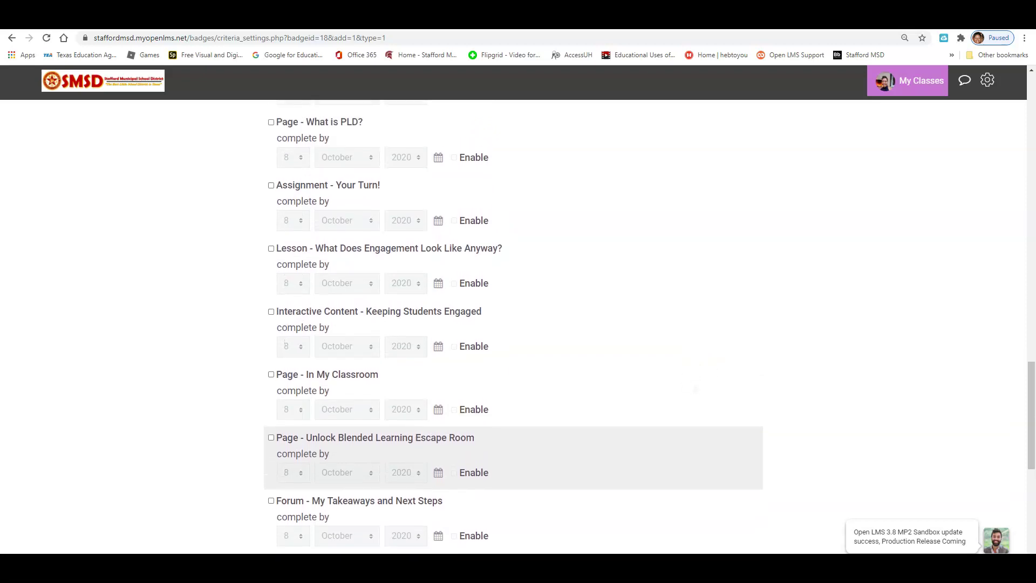
scroll(539, 378, "down", 2)
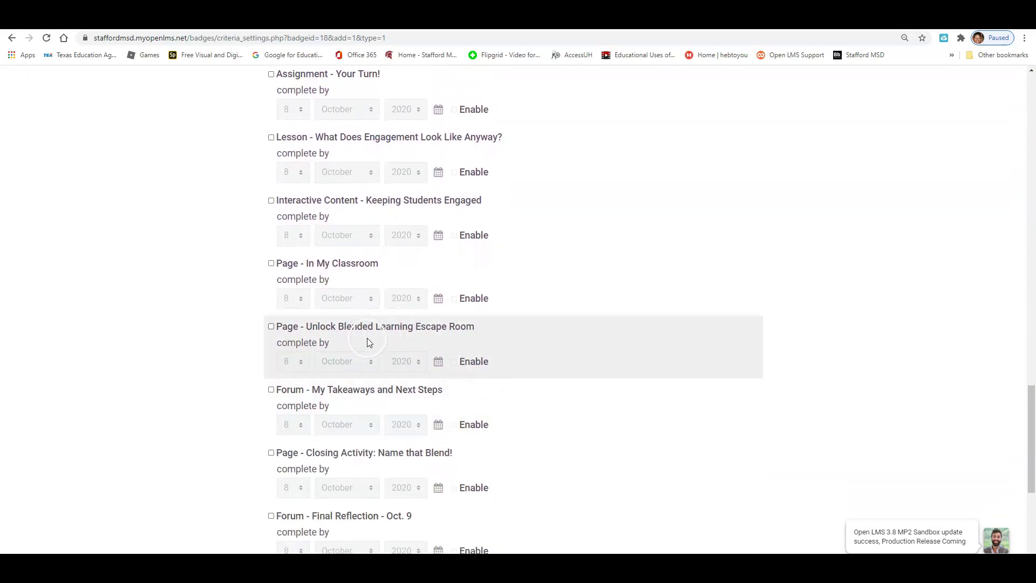
left_click(272, 327)
scroll(272, 325, "up", 1)
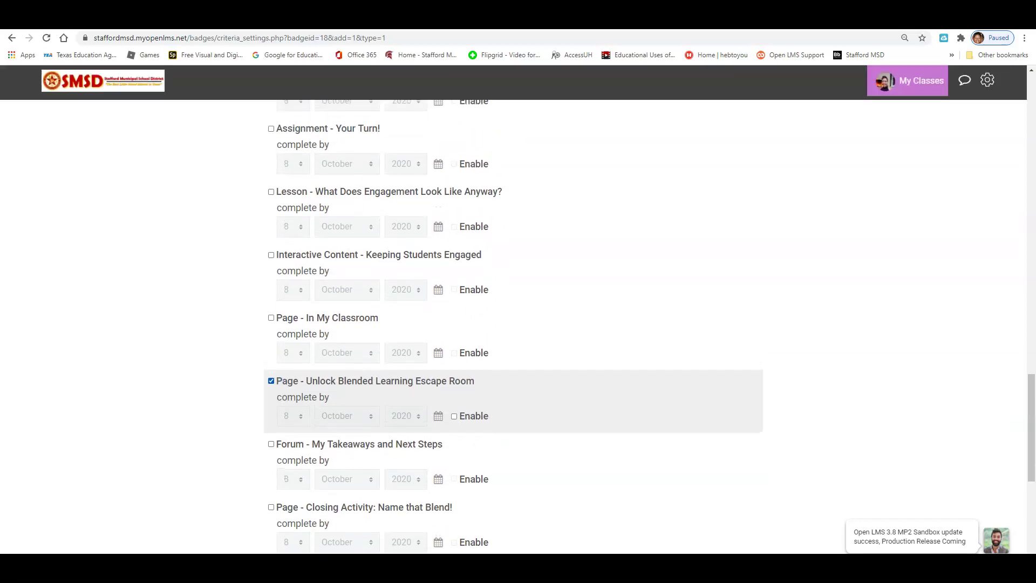
scroll(518, 311, "down", 3)
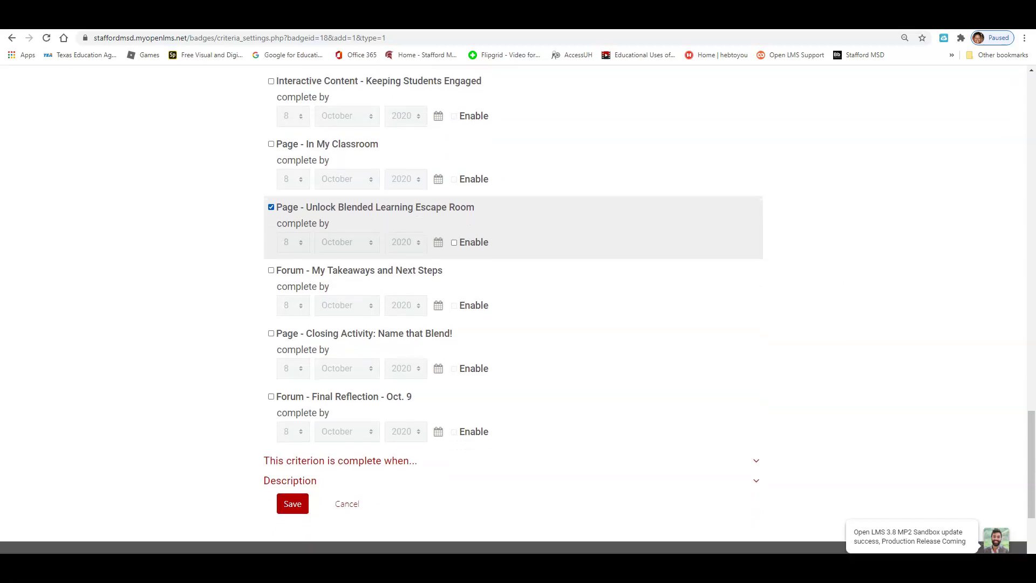
scroll(518, 311, "down", 2)
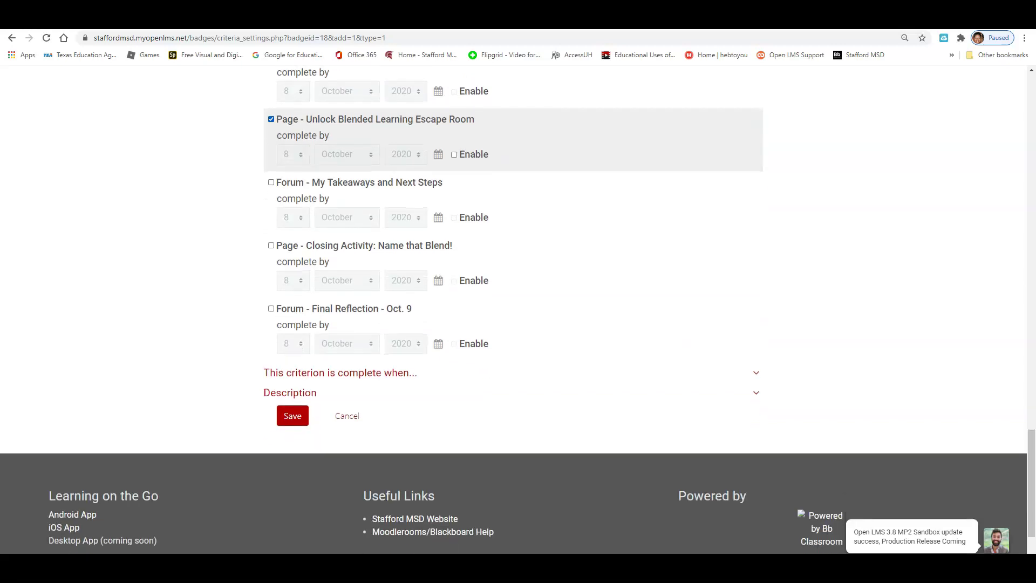
left_click(295, 419)
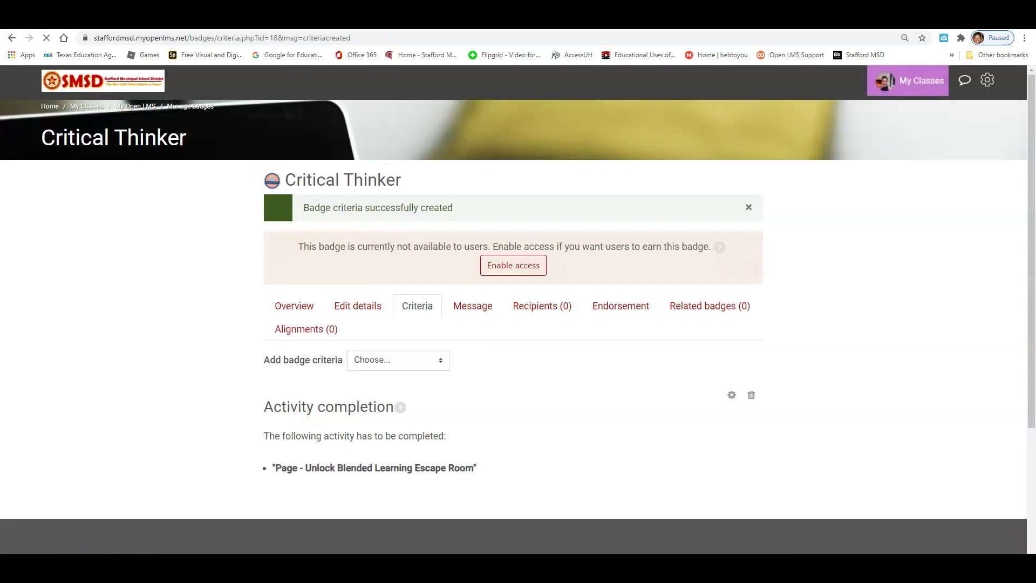
- Try to enable access to the Critical Thinker badge so users can earn it
scroll(296, 418, "down", 2)
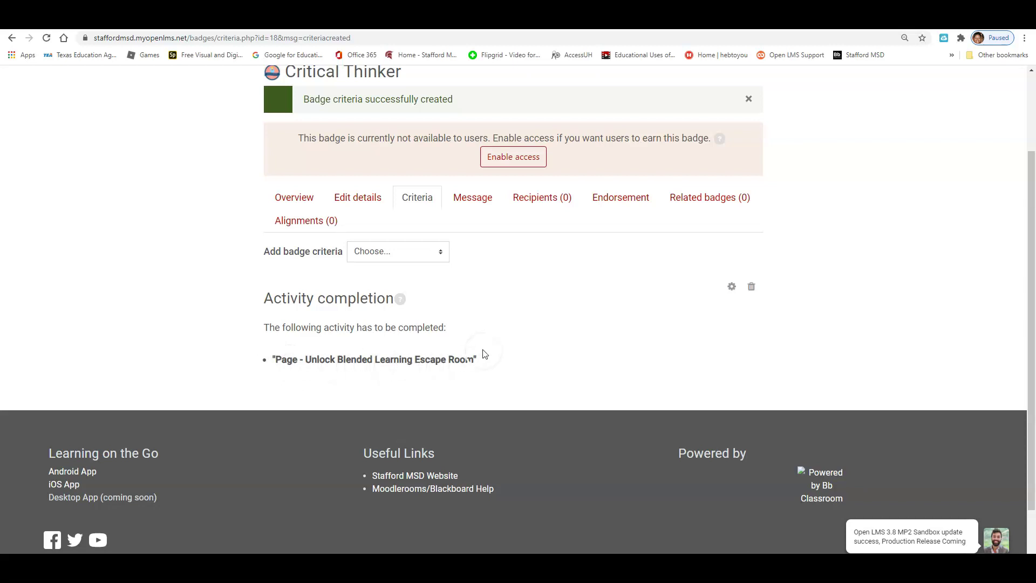
left_click(504, 161)
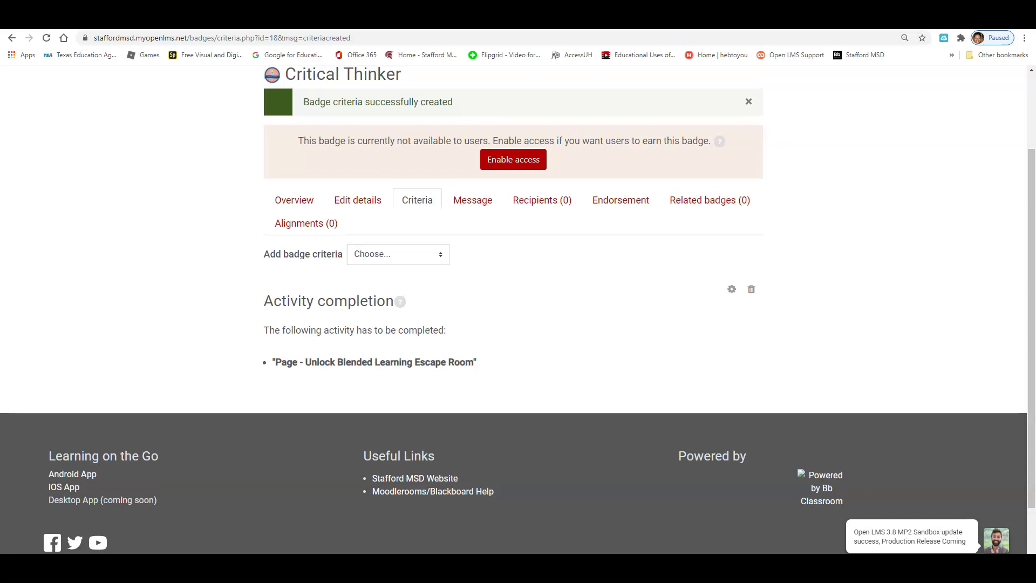
scroll(504, 161, "up", 2)
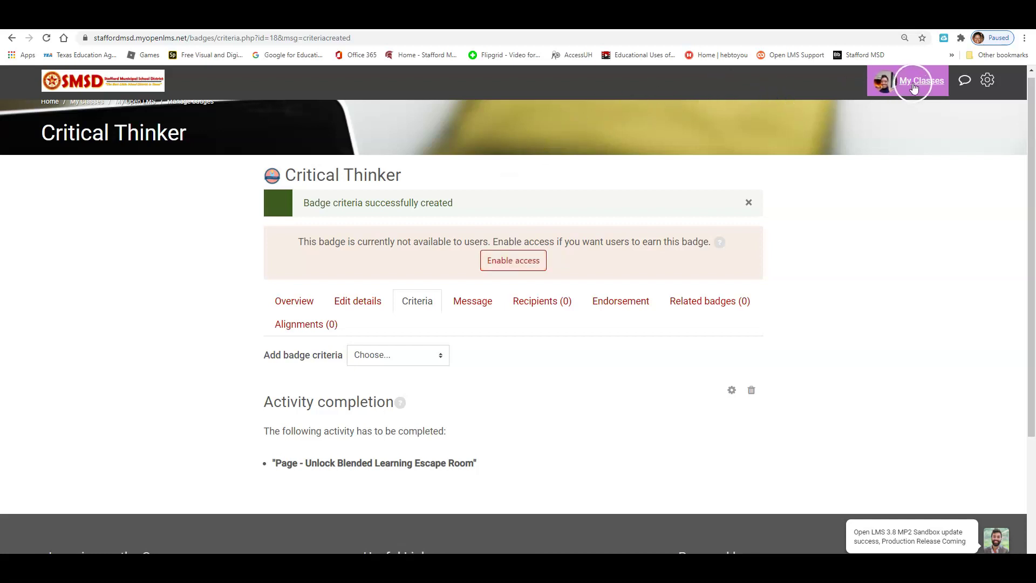
left_click(515, 264)
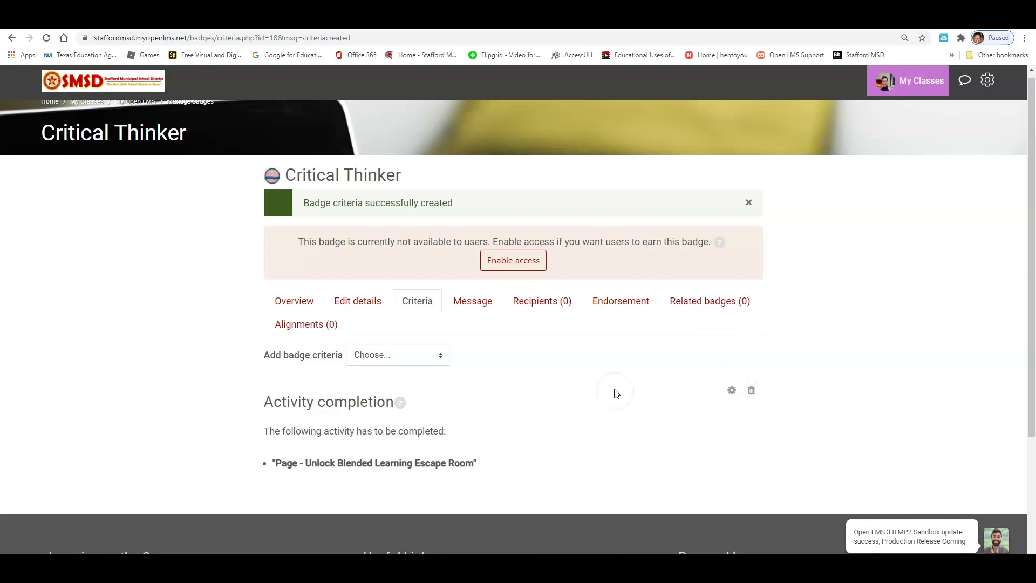
- Delete the Activity completion criterion from the Critical Thinker badge
left_click(752, 390)
left_click(502, 178)
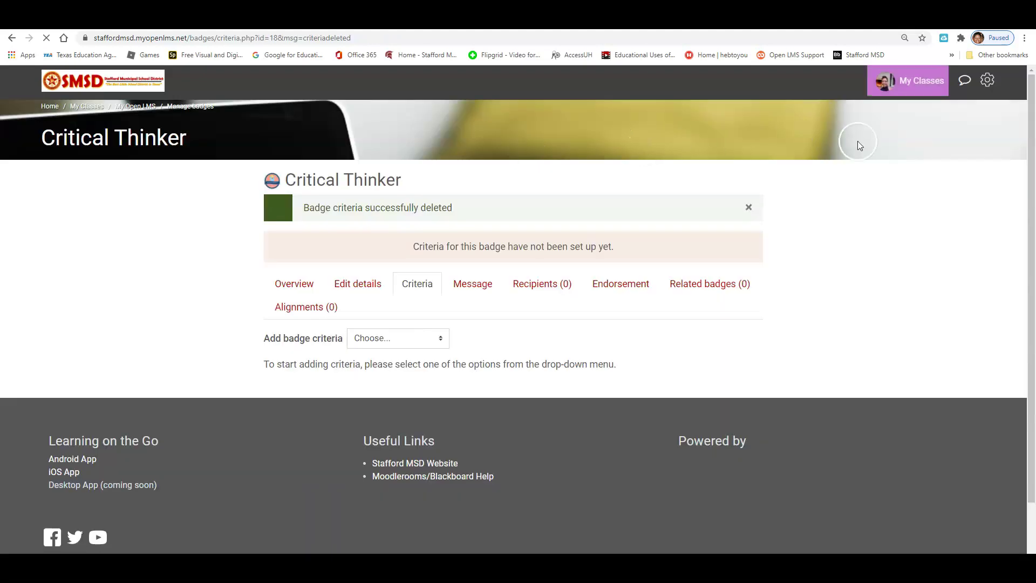
- Go back to the class "My Open LMS: Effective Practices for Online Learning" and open its badges
left_click(924, 81)
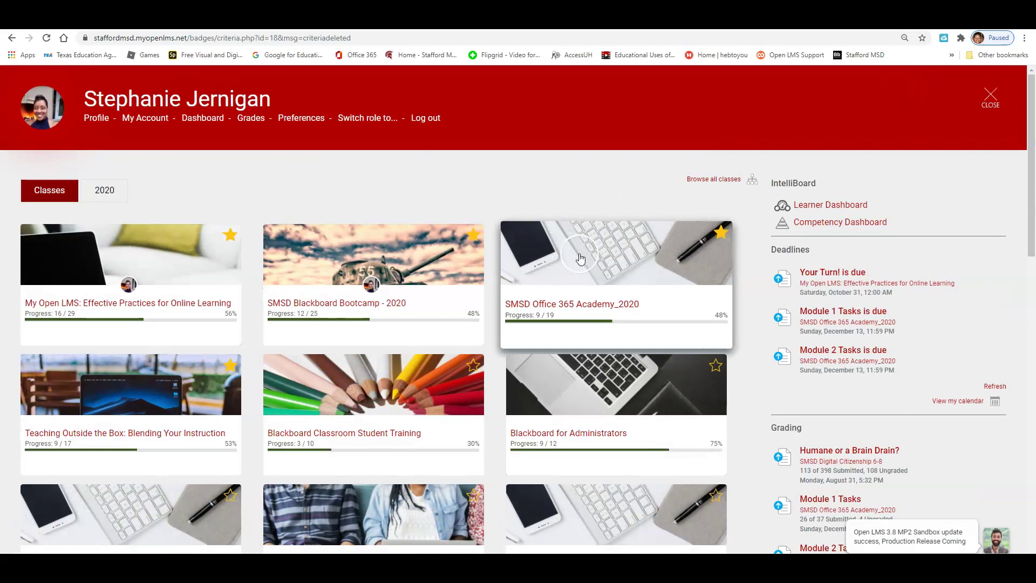
left_click(172, 303)
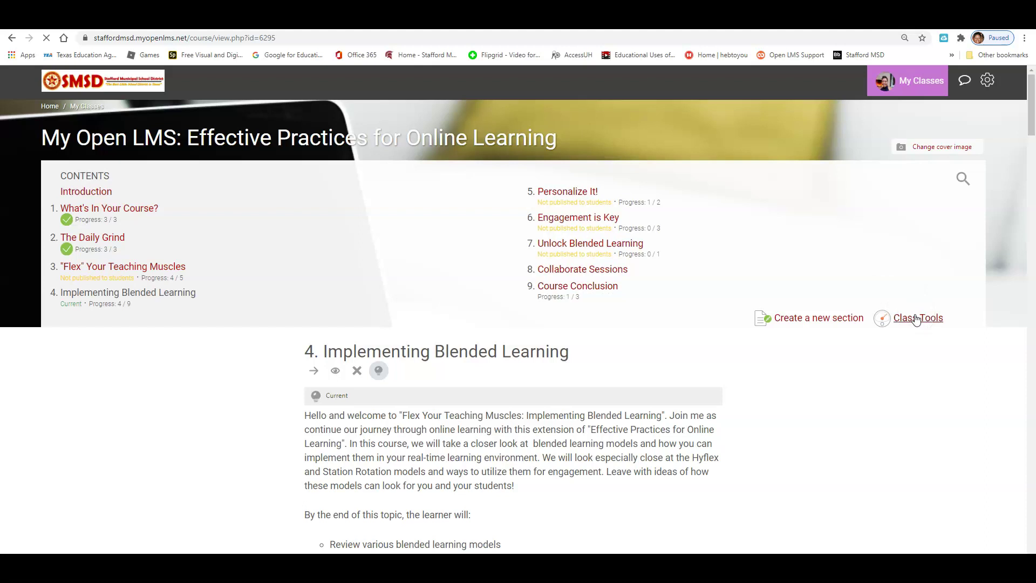
left_click(916, 319)
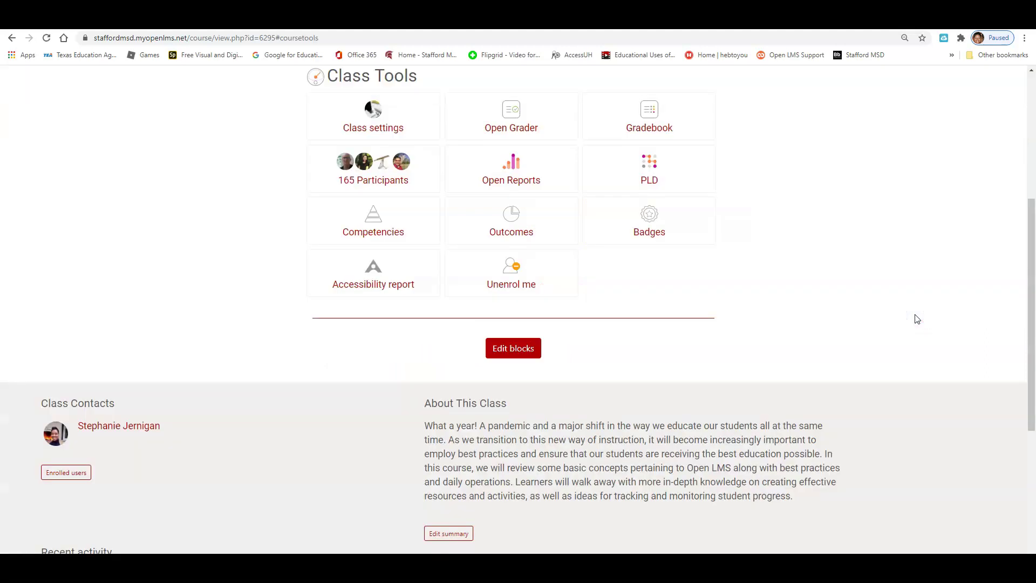
left_click(659, 231)
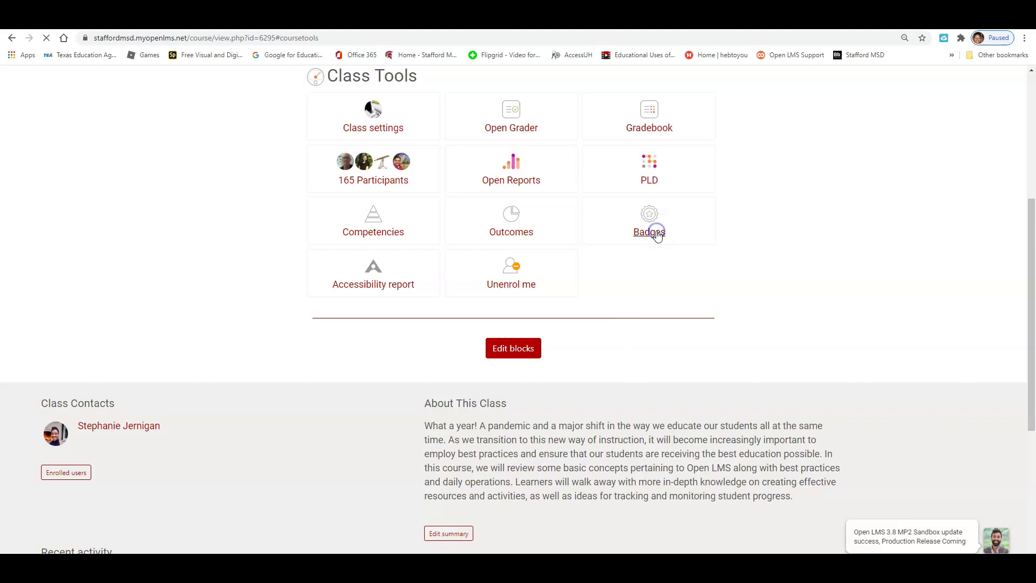